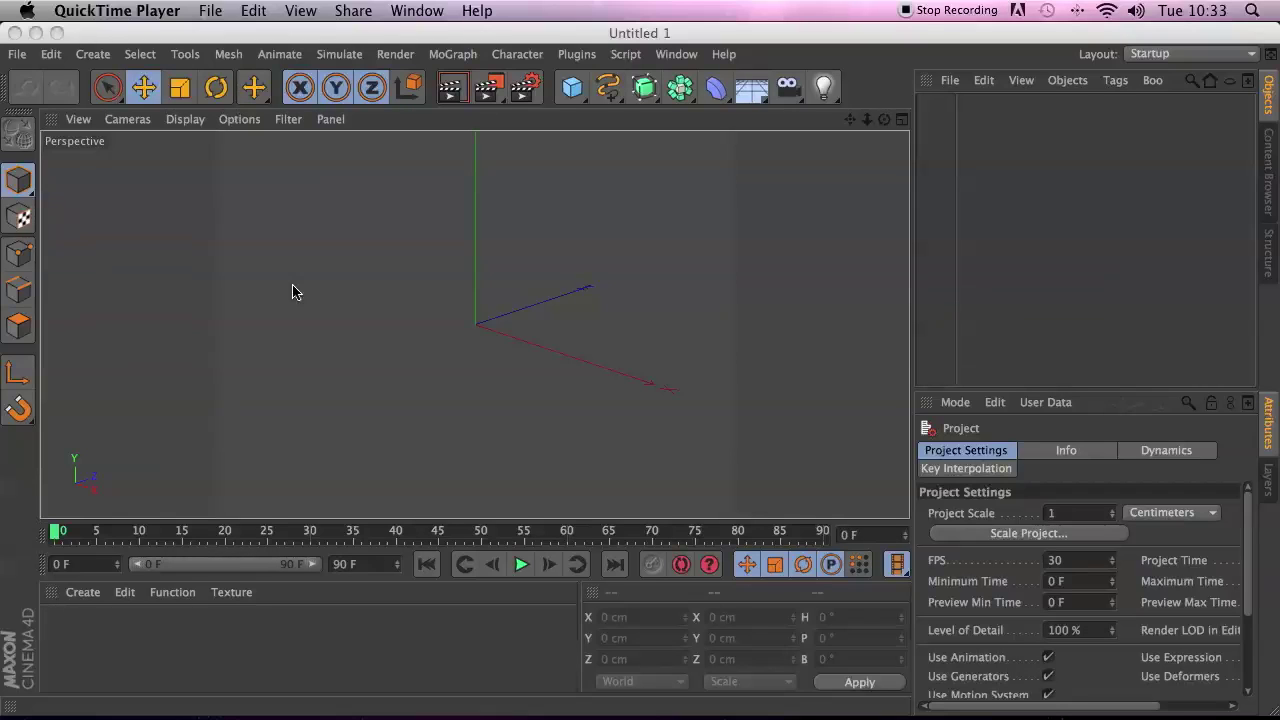
- Show the Content Browser panel listing Catalogs, Computer, Favorites, Presets and Recent Items
click(1268, 195)
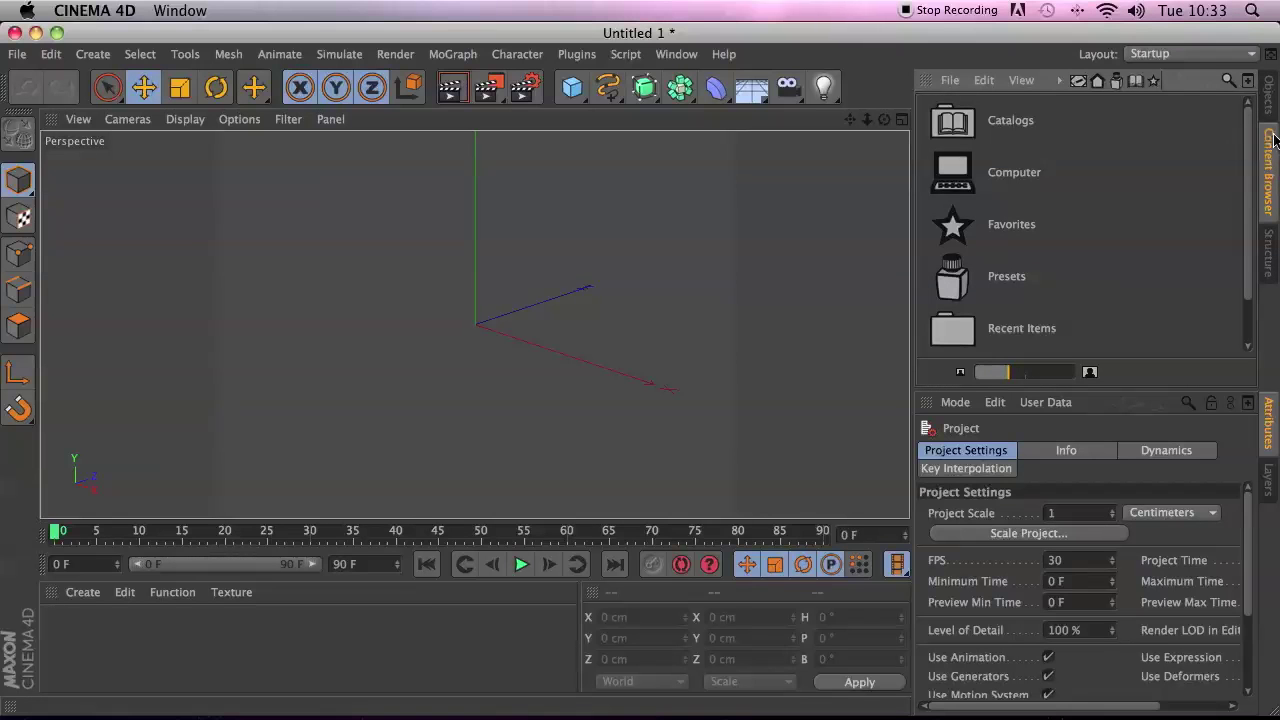
- Open Presets > Character, enlarge the thumbnails, and load CMotion (Bruno).c4d into the viewport
double_click(960, 282)
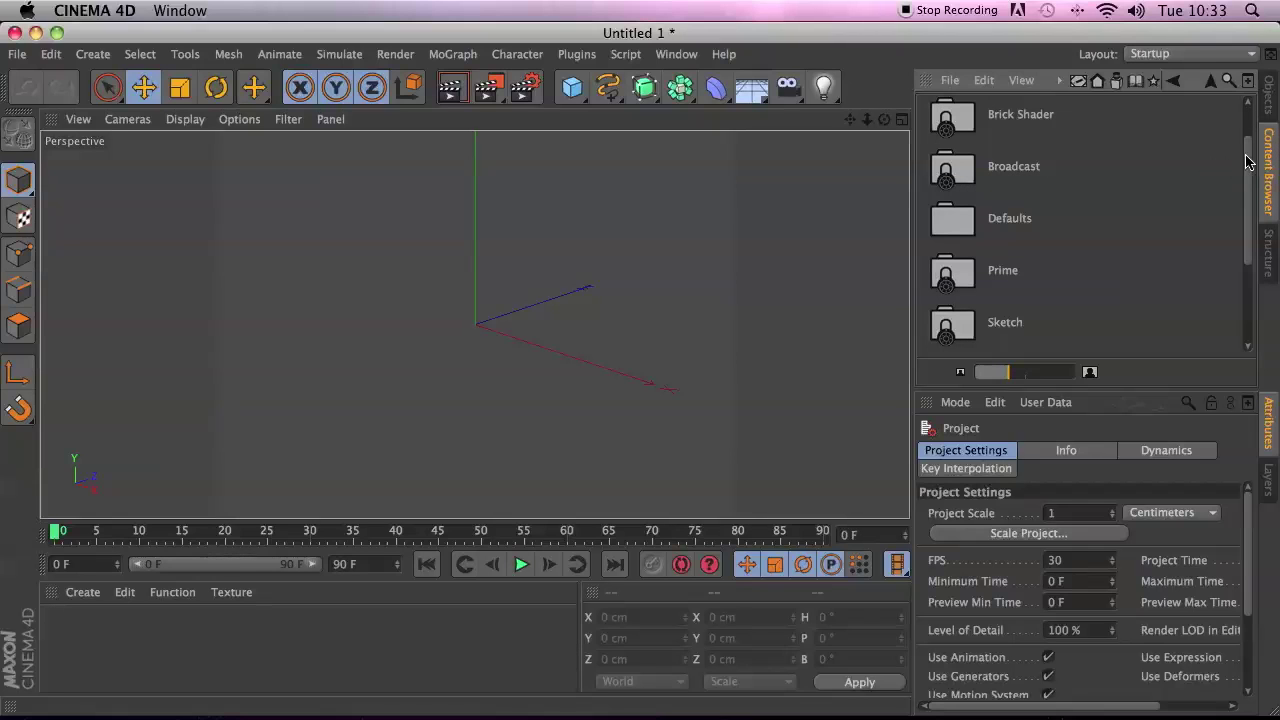
mouse_move(1246, 162)
mouse_down()
mouse_move(1240, 238)
mouse_move(1248, 115)
mouse_move(1248, 222)
mouse_up()
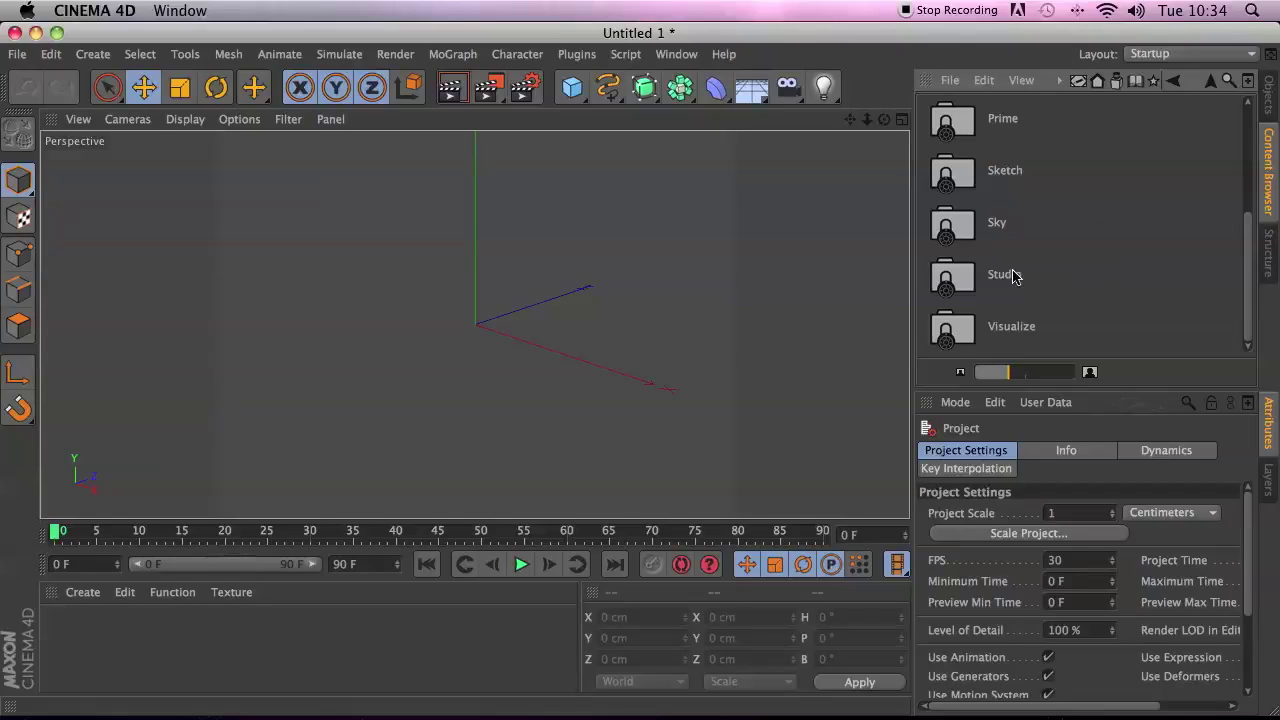
scroll(957, 278, up, 3)
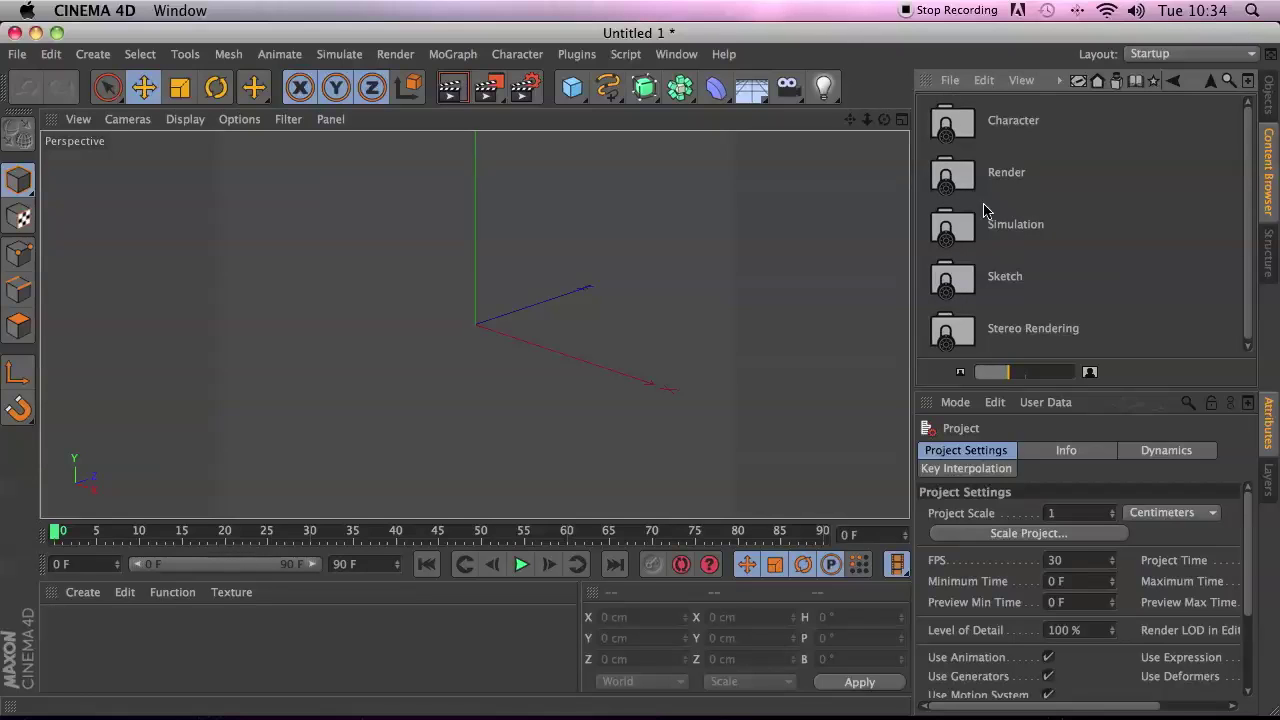
double_click(944, 126)
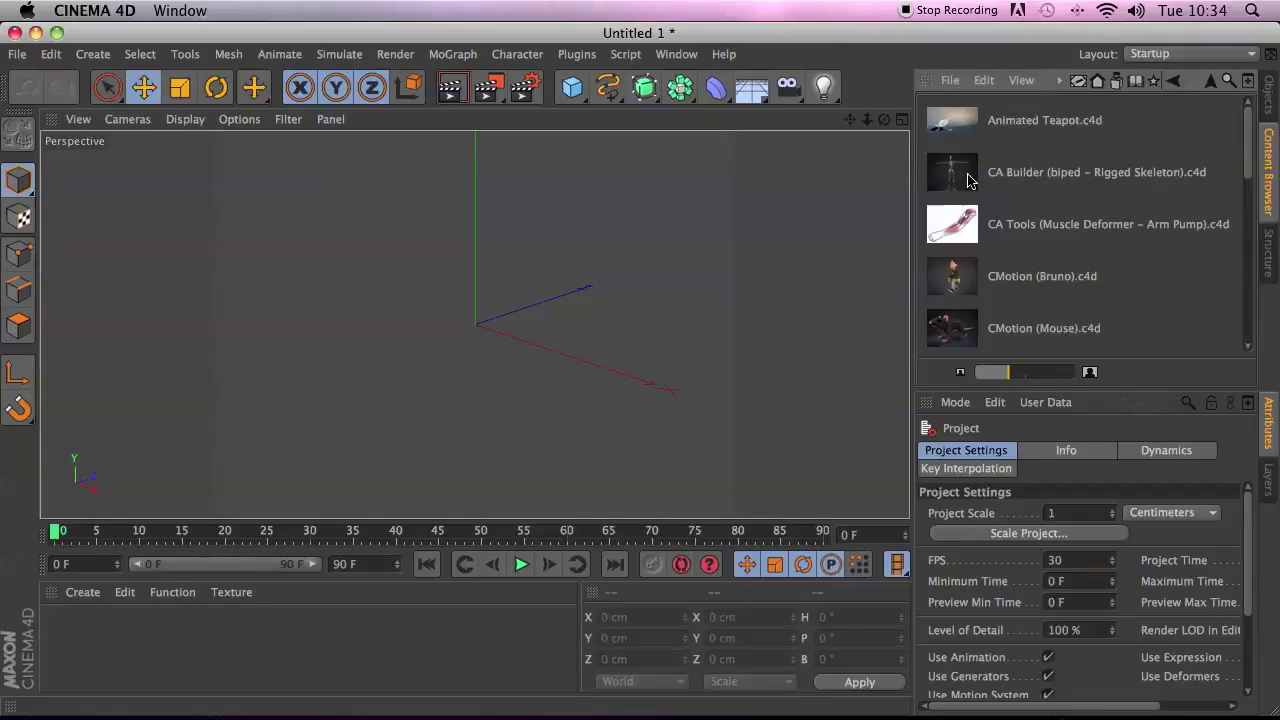
drag(1008, 372, 1071, 374)
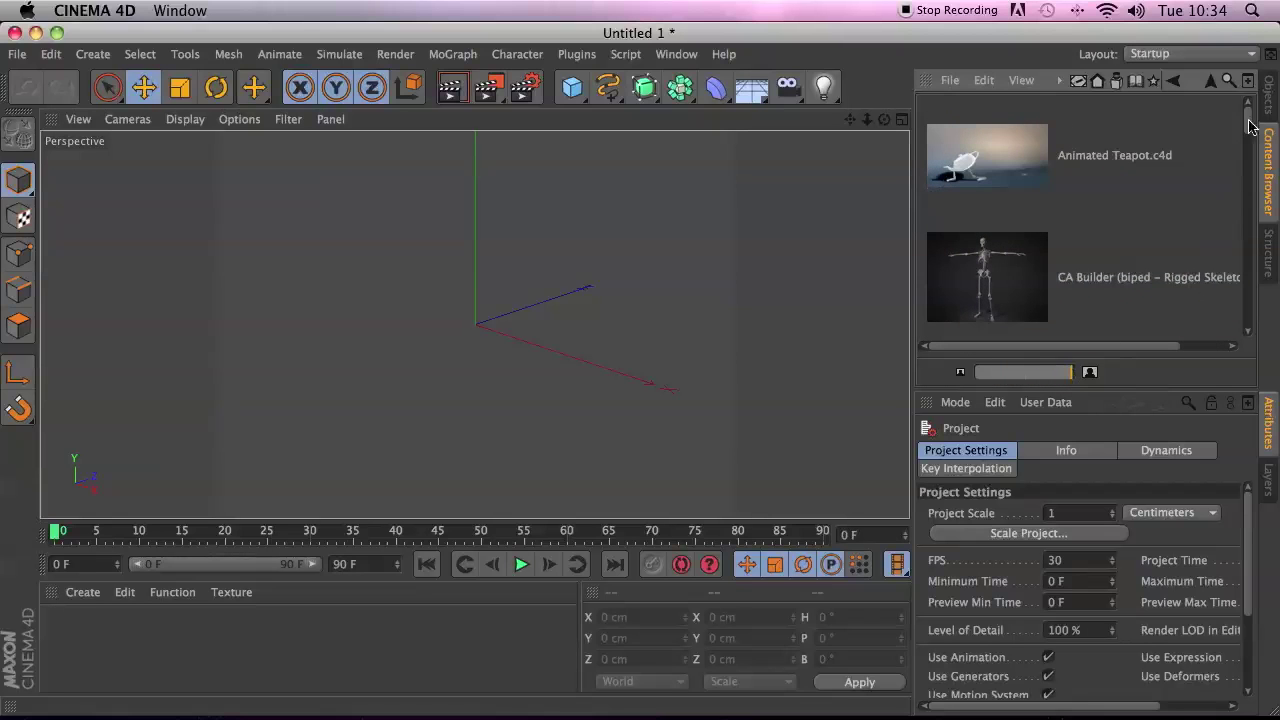
drag(1249, 125, 1250, 170)
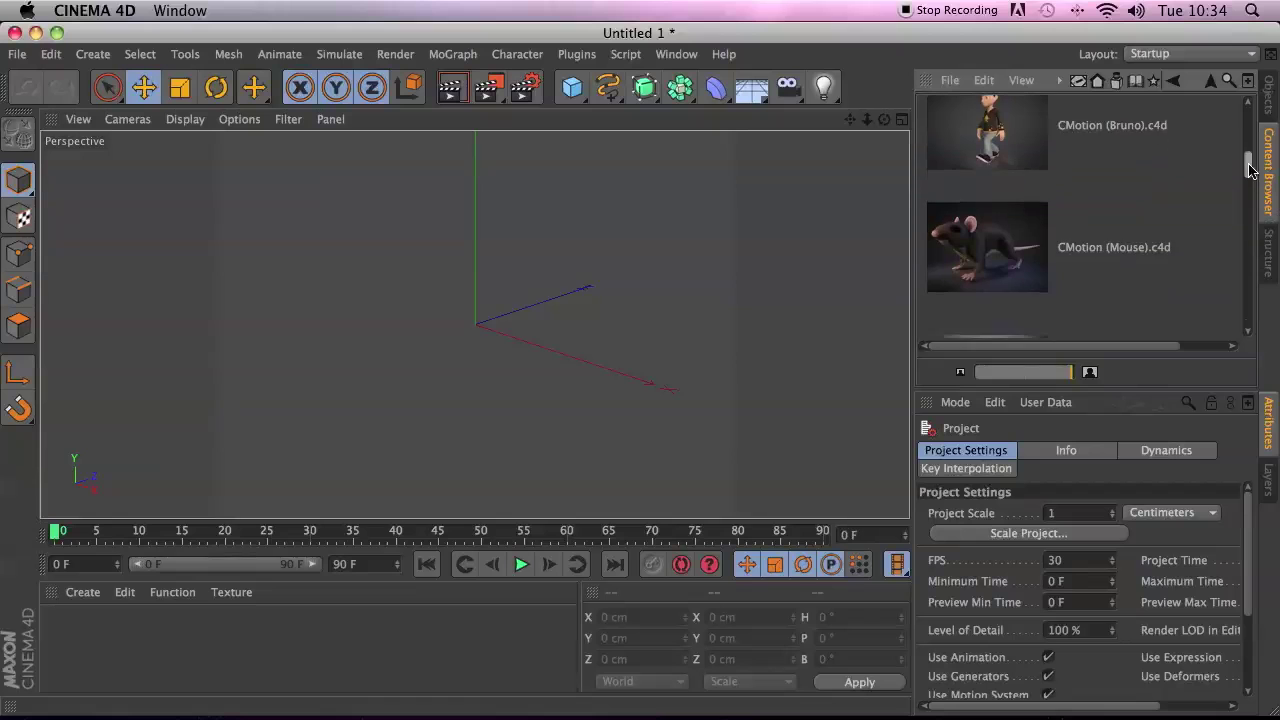
drag(1064, 139, 590, 478)
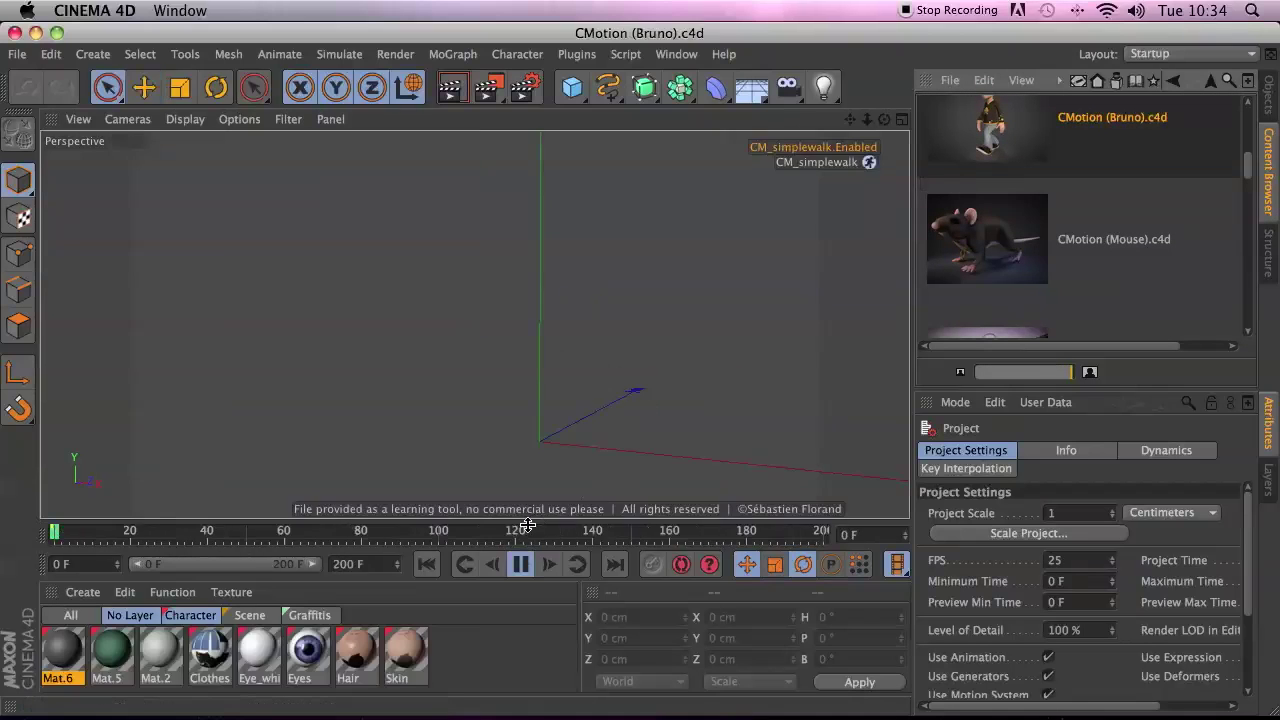
- Play Bruno's walk animation, stop it back at frame 0, and return to the Content Browser
click(520, 564)
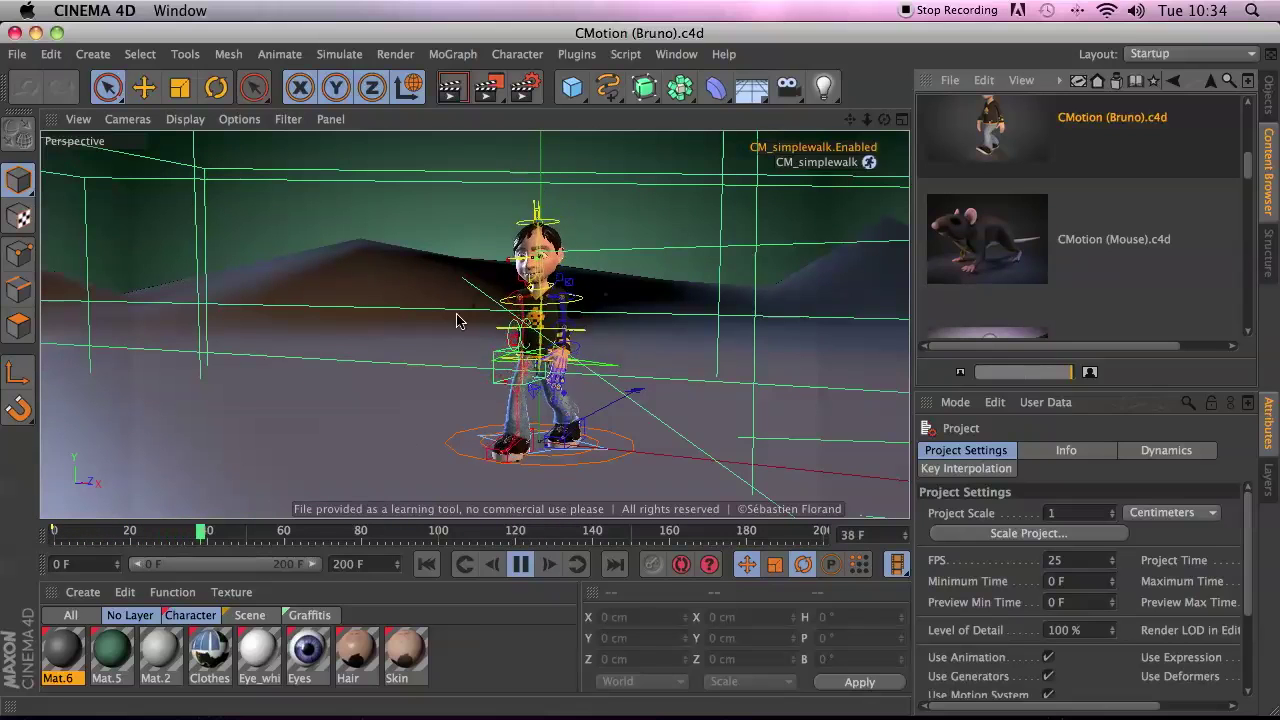
click(520, 564)
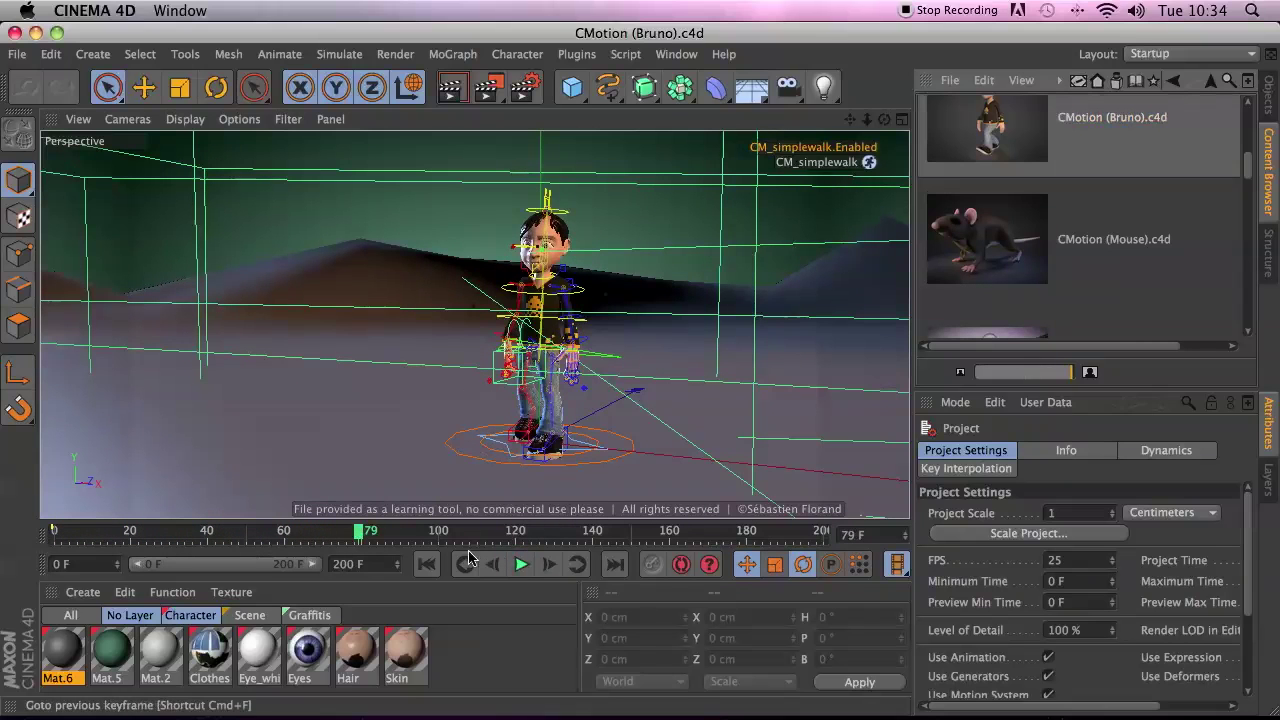
click(426, 564)
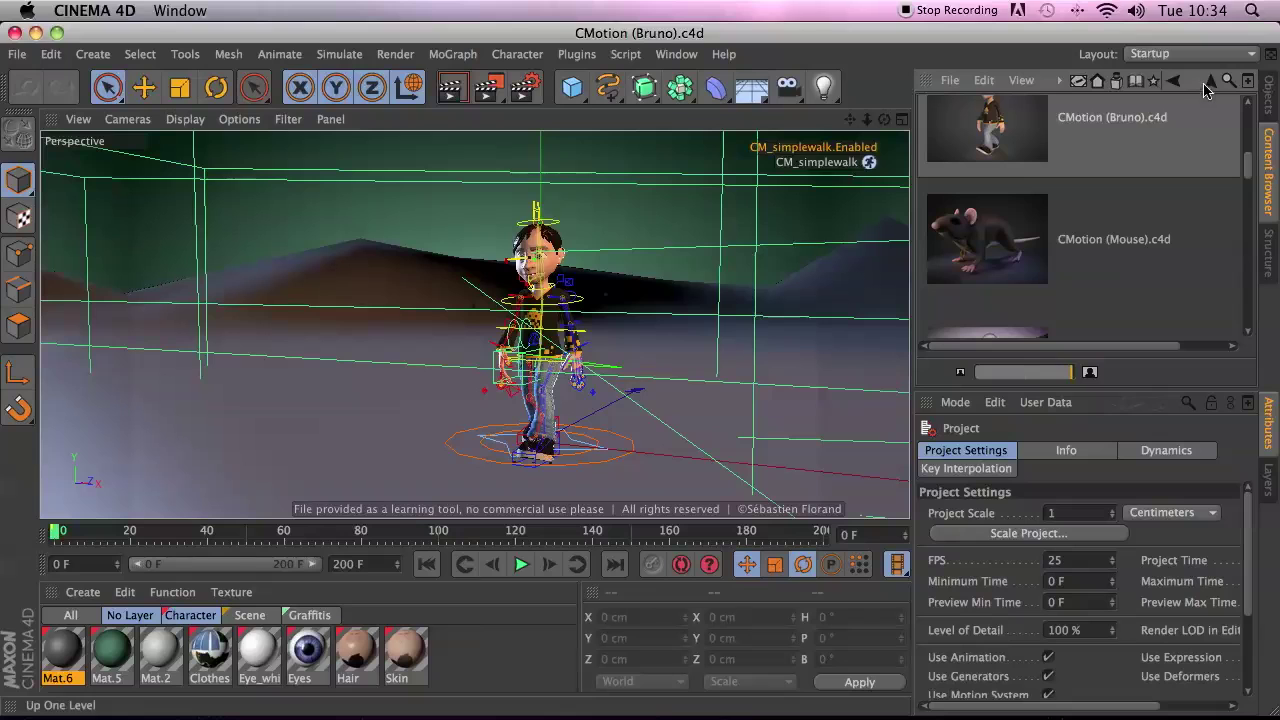
click(1268, 100)
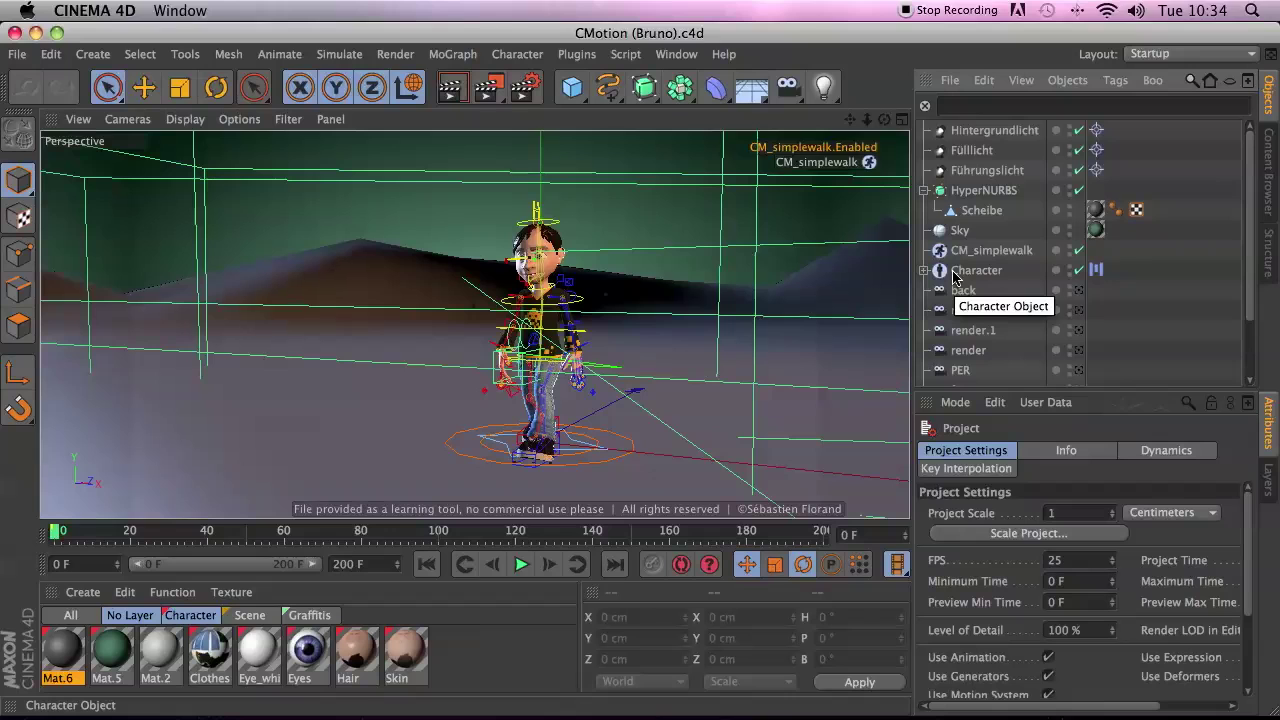
click(1268, 147)
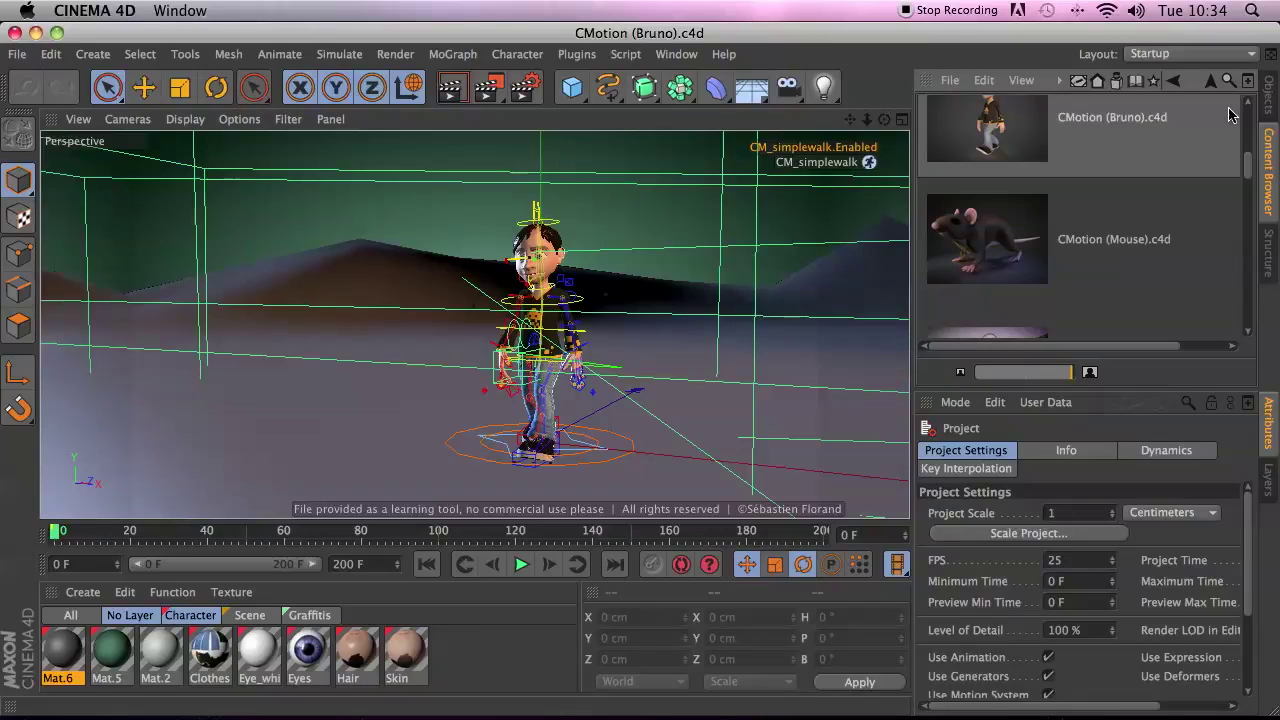
- Close the Bruno scene and go up to the Presets root with smaller folder icons
click(18, 54)
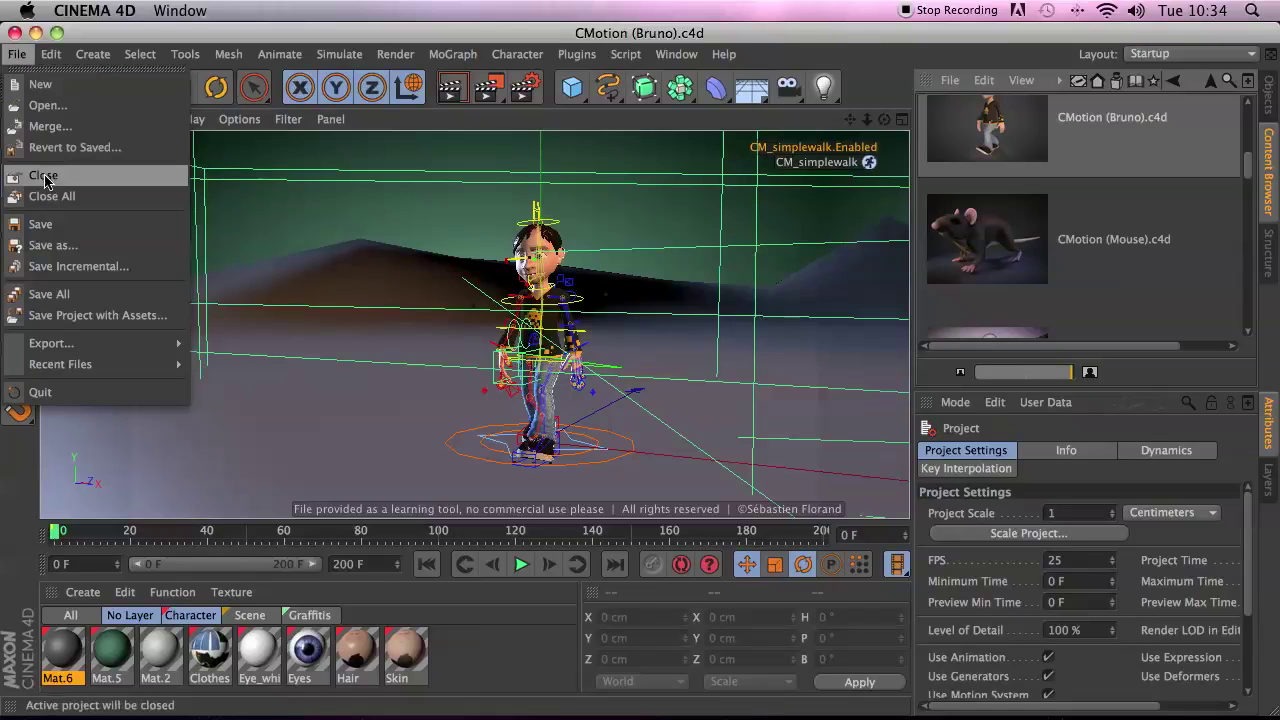
click(52, 195)
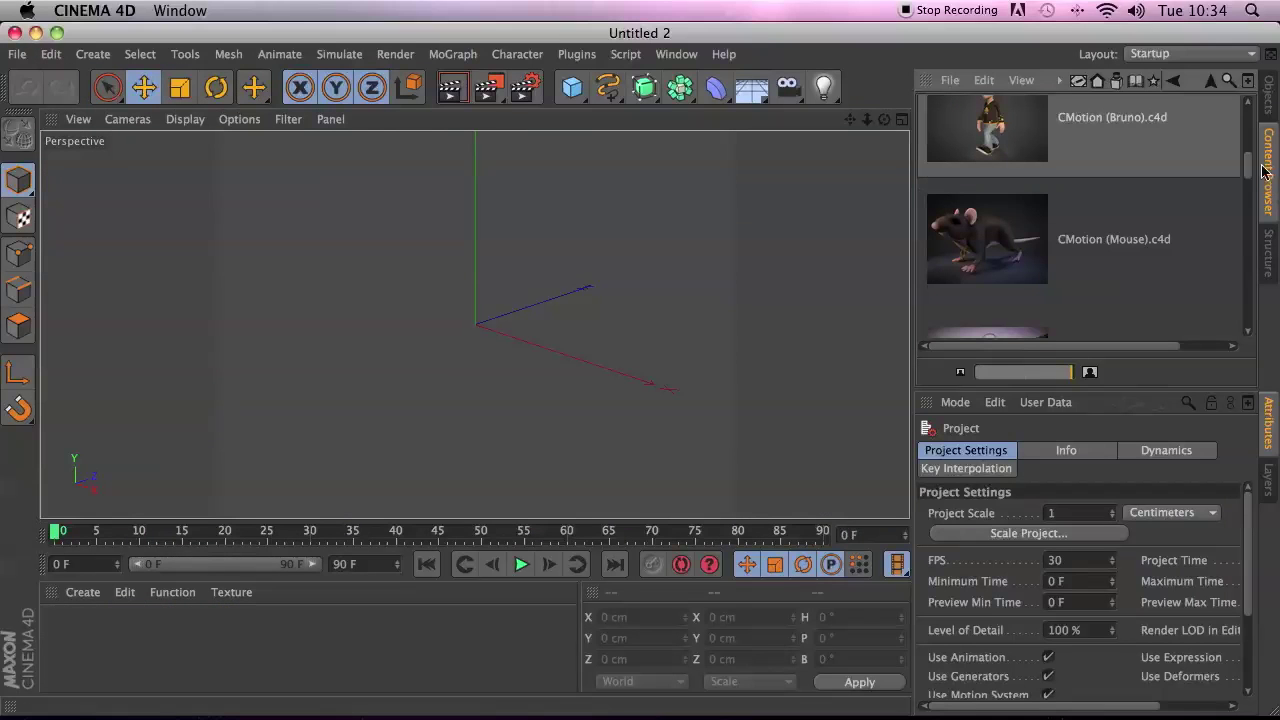
click(1210, 82)
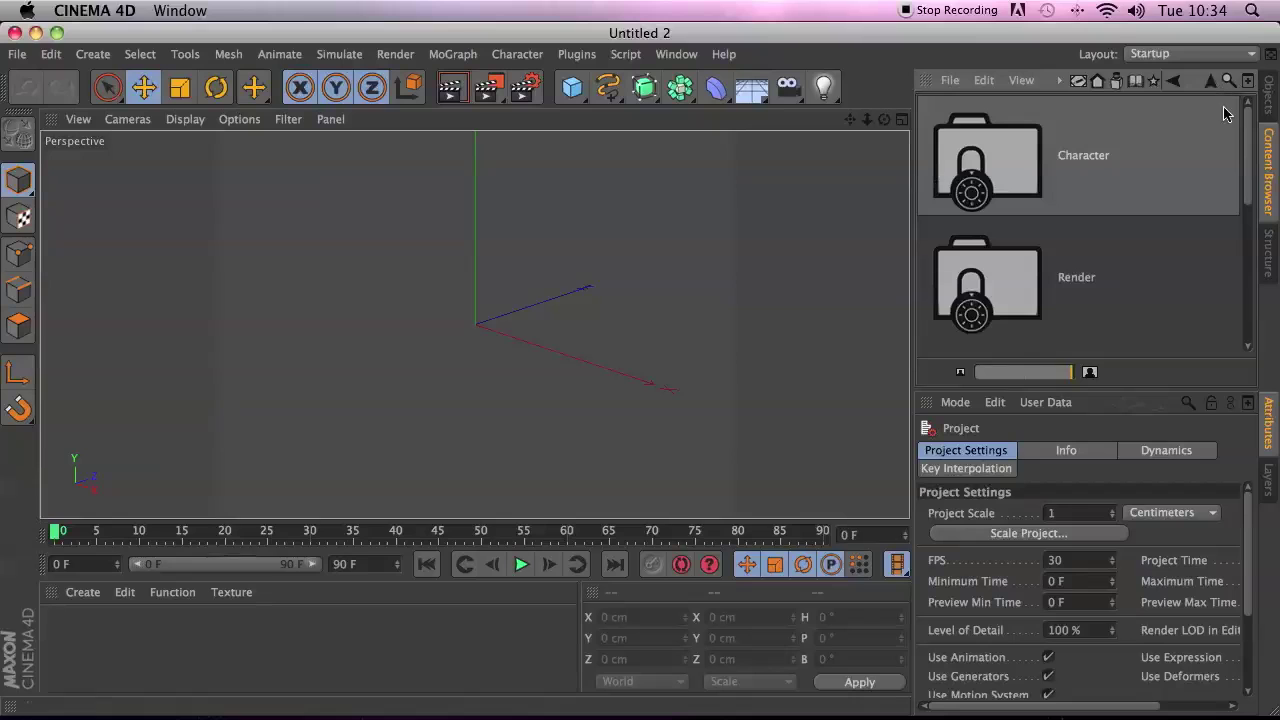
scroll(1216, 113, down, 5)
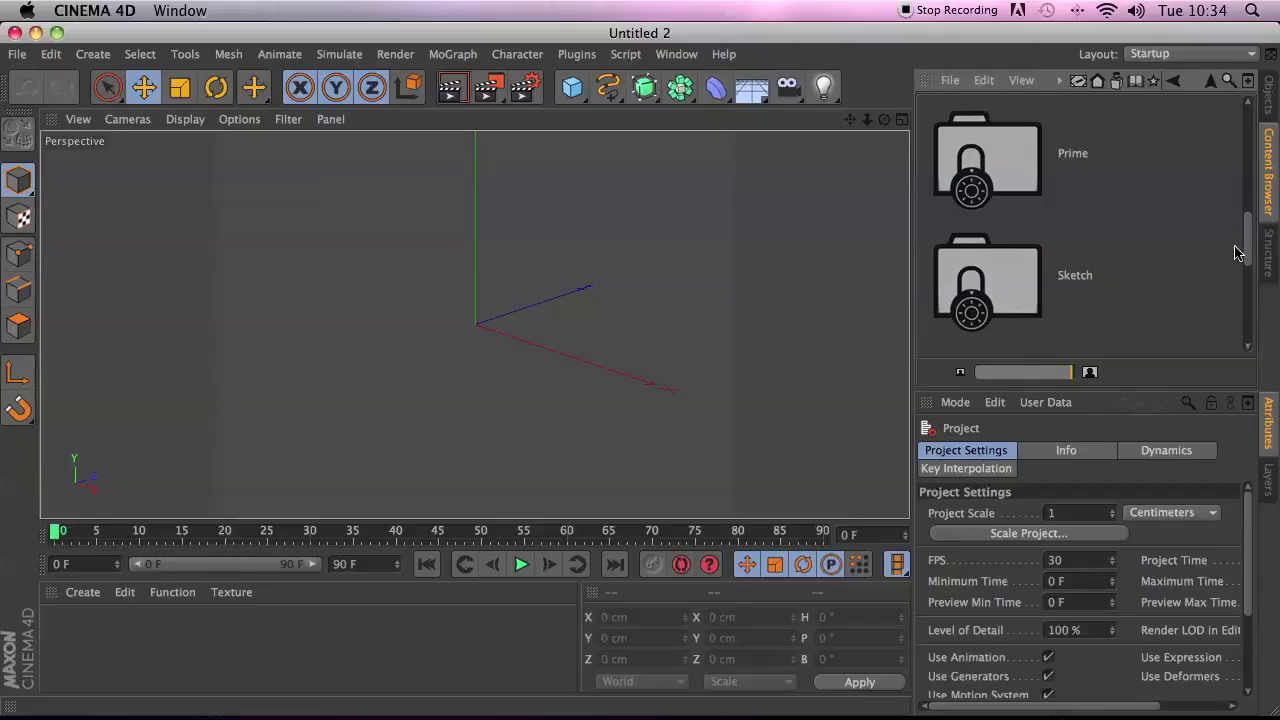
scroll(1240, 260, down, 5)
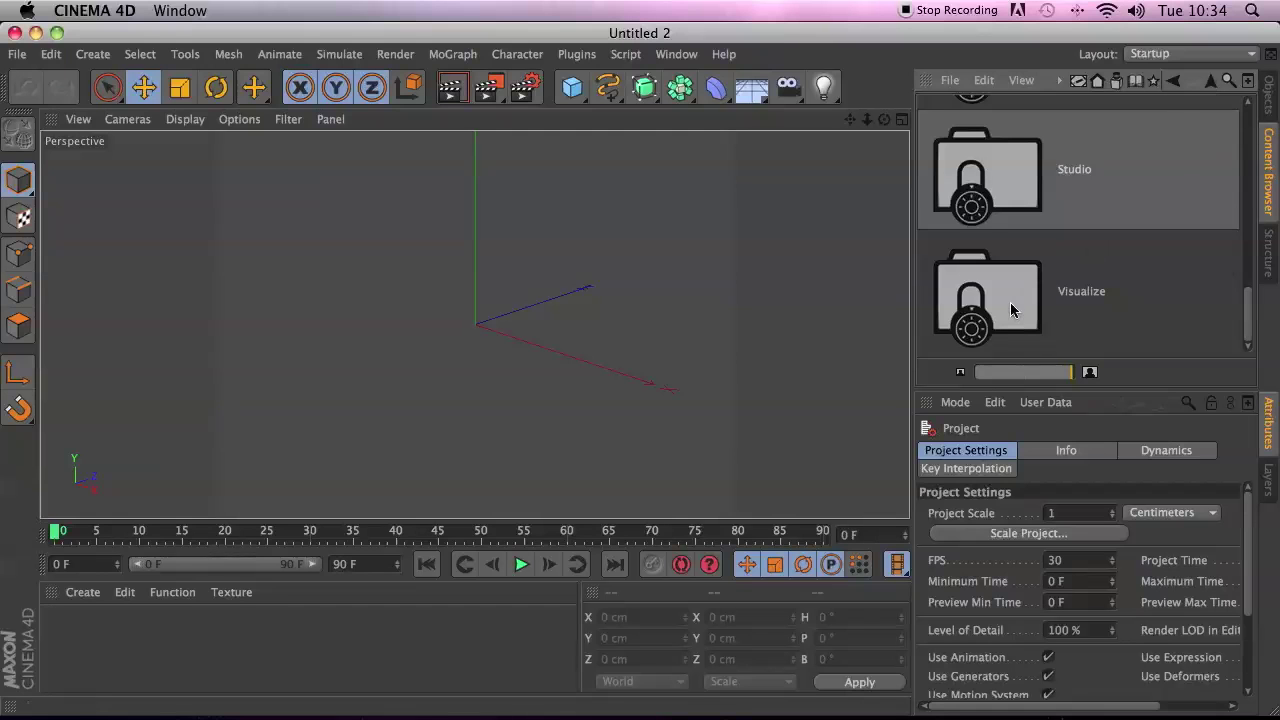
drag(1069, 373, 1025, 376)
scroll(958, 332, up, 10)
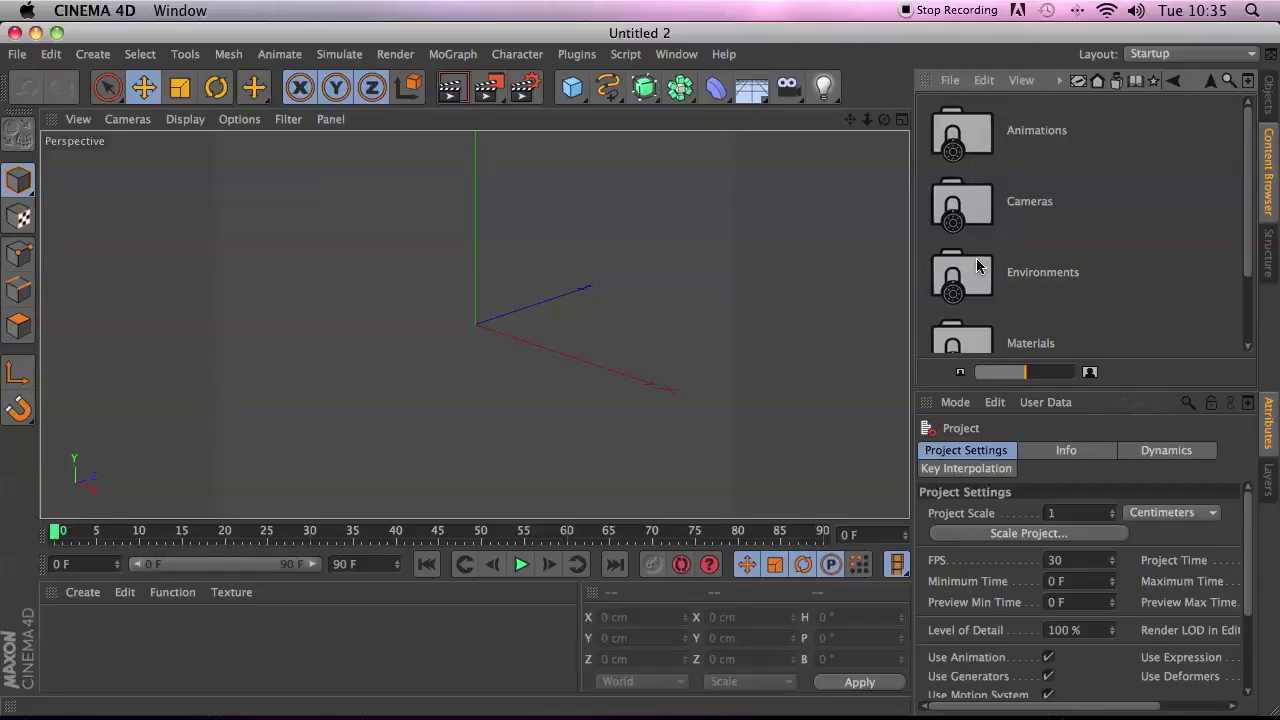
scroll(1000, 290, down, 2)
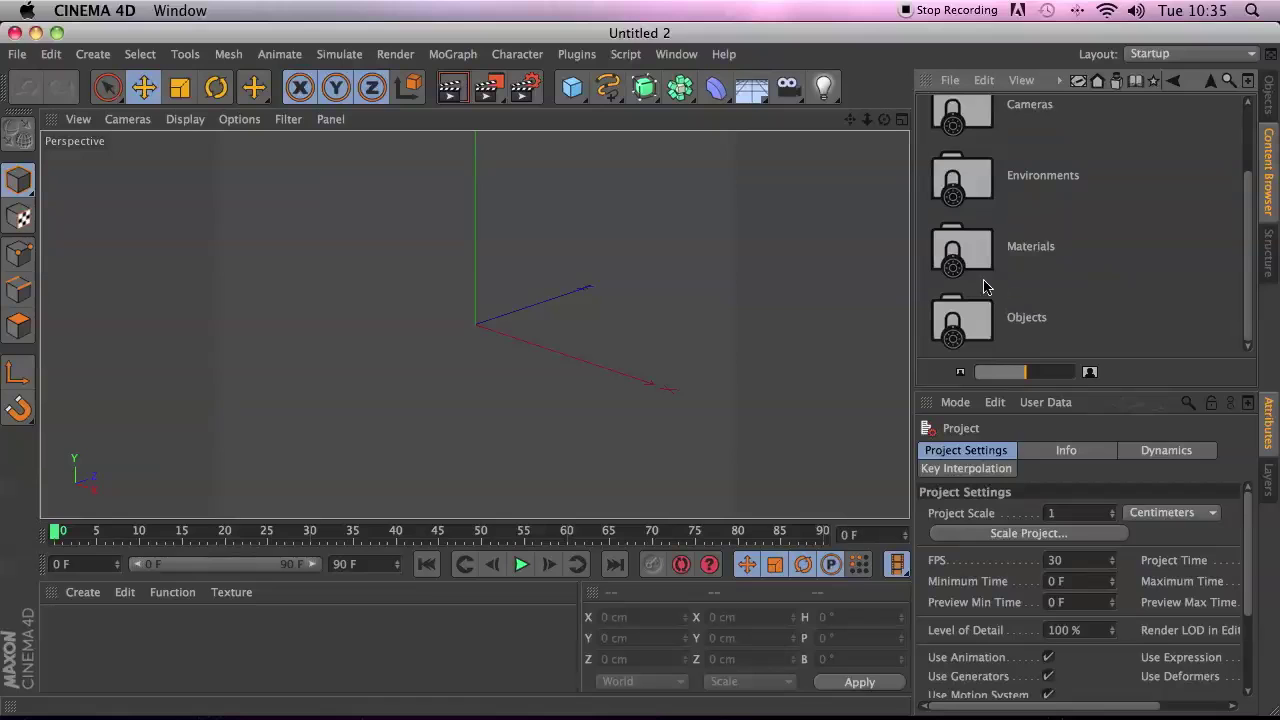
- Browse the Materials Walls and Bricks folders, then open the Objects presets category
double_click(957, 258)
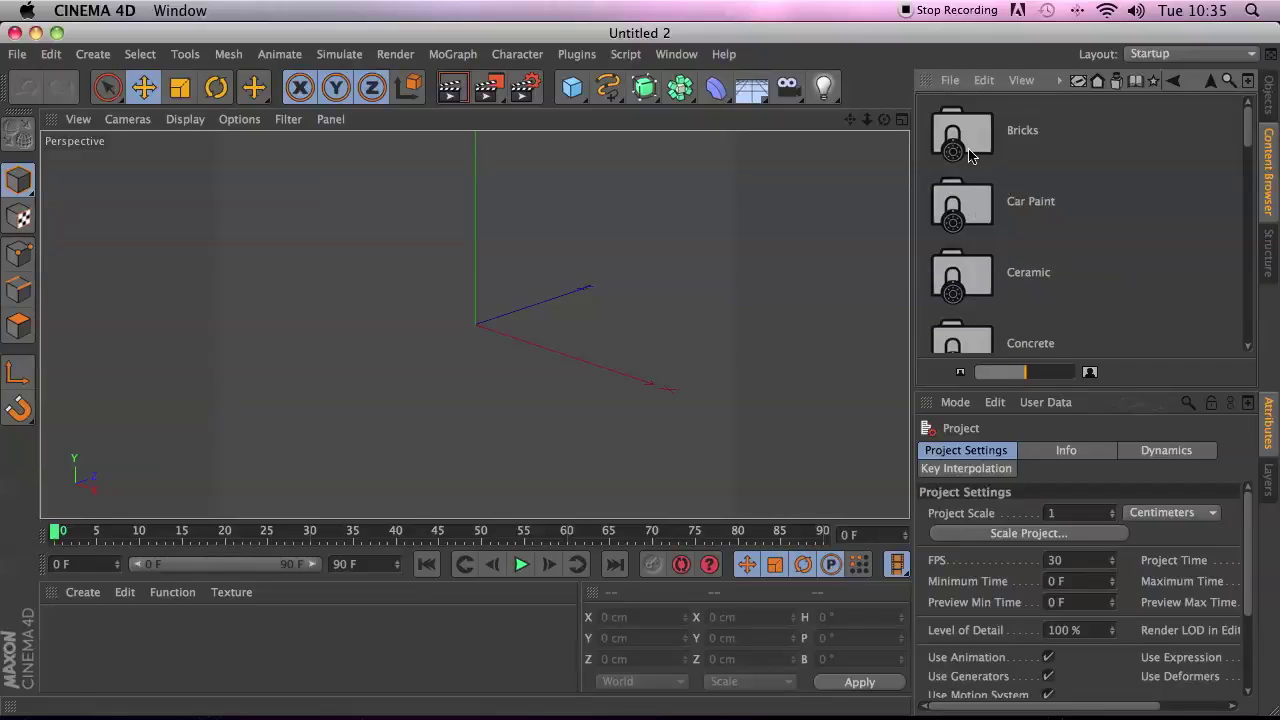
scroll(970, 190, down, 10)
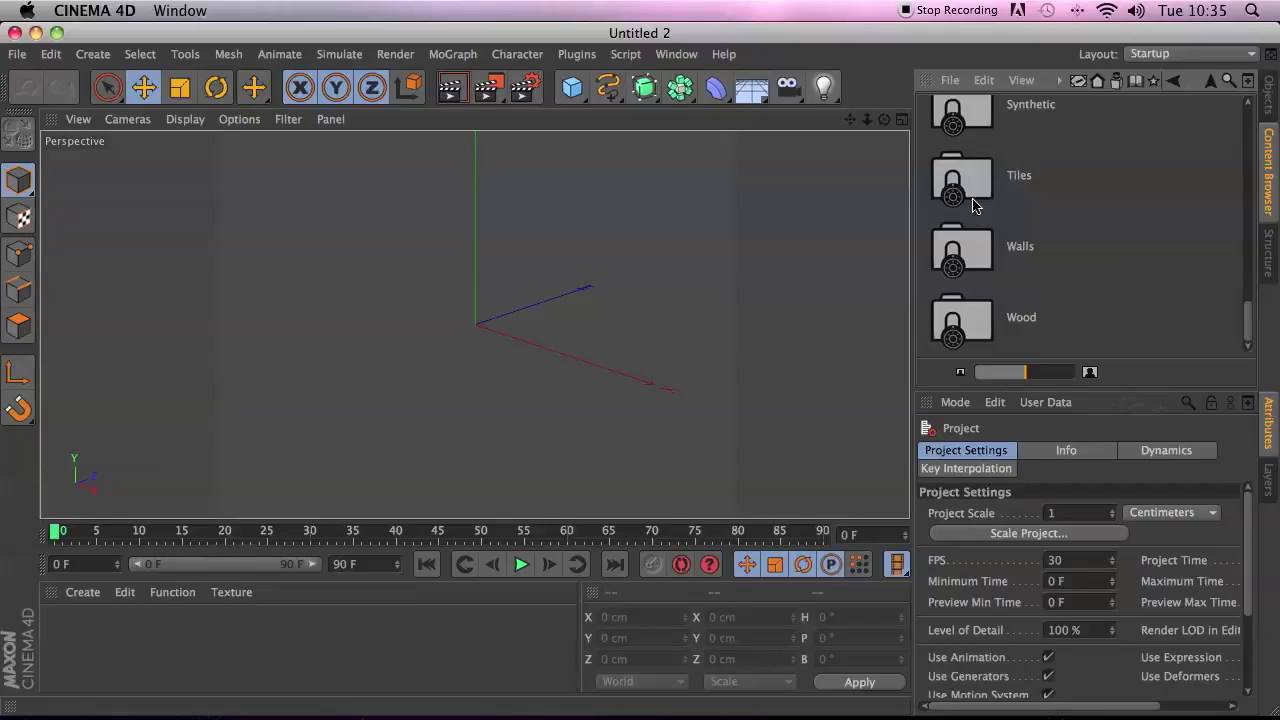
double_click(967, 238)
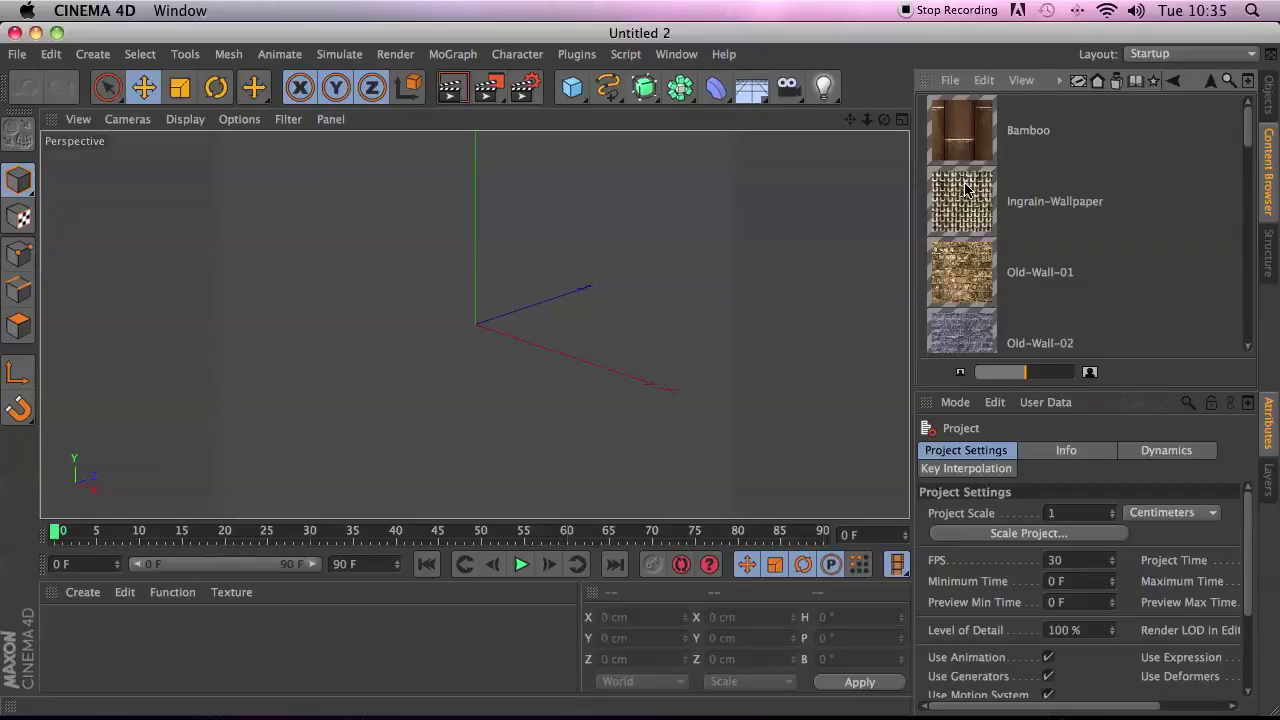
scroll(967, 190, down, 5)
scroll(967, 190, up, 5)
click(1212, 82)
scroll(983, 180, up, 10)
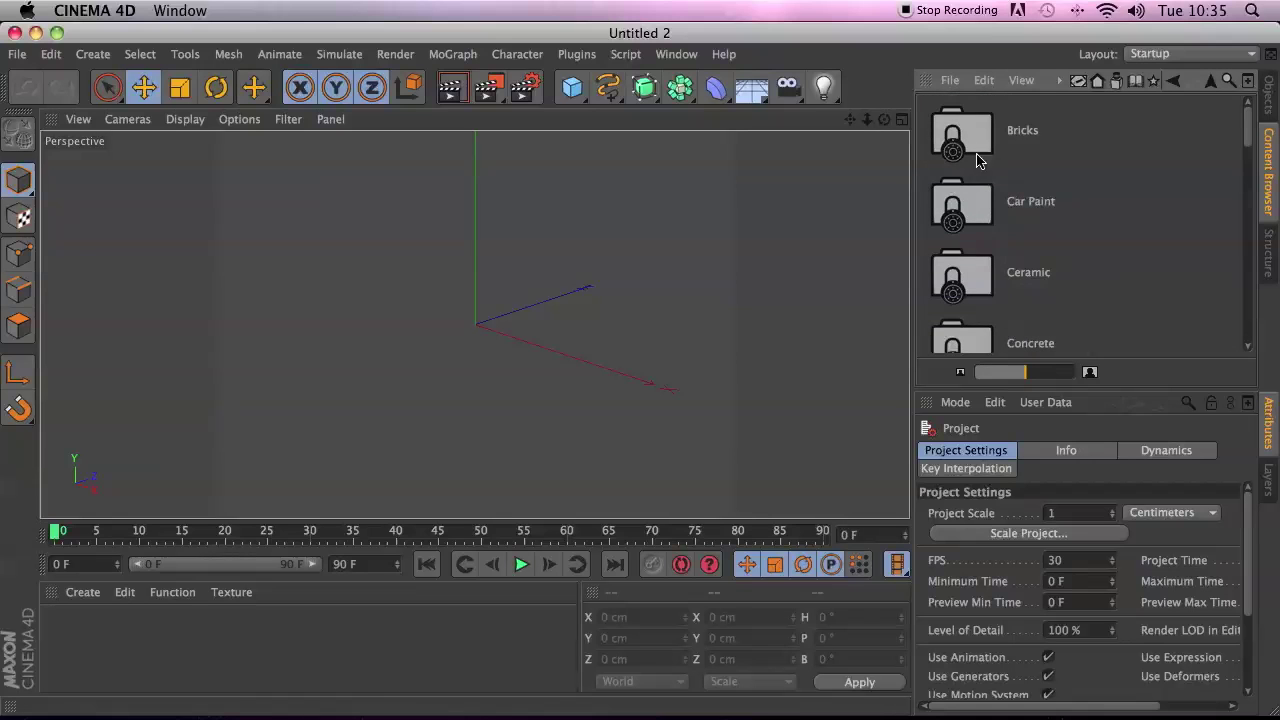
double_click(979, 152)
scroll(979, 157, down, 10)
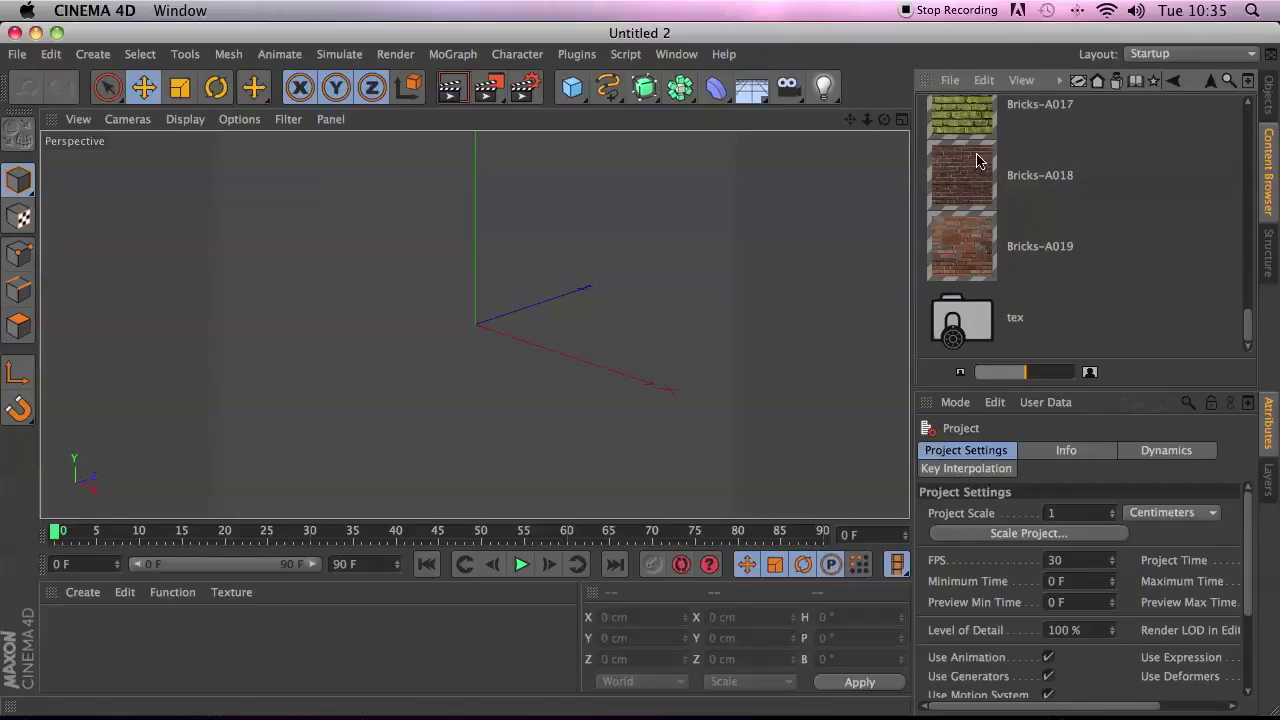
click(1210, 81)
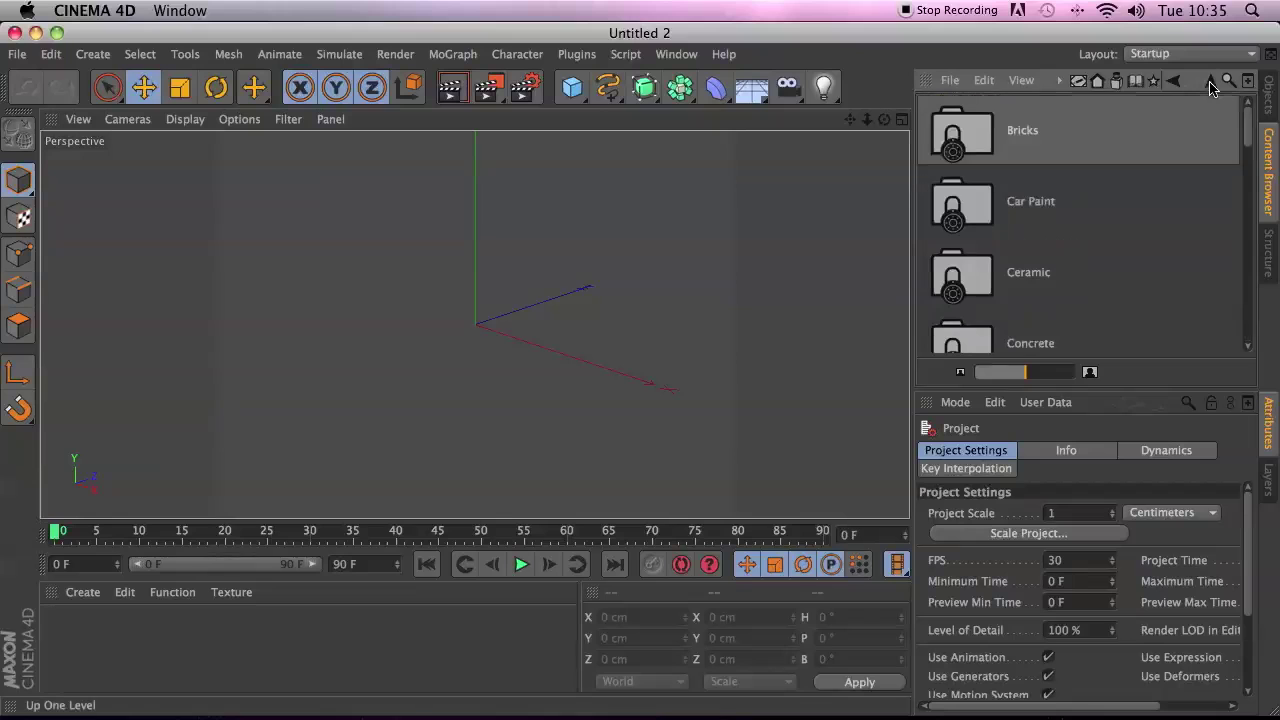
click(1210, 81)
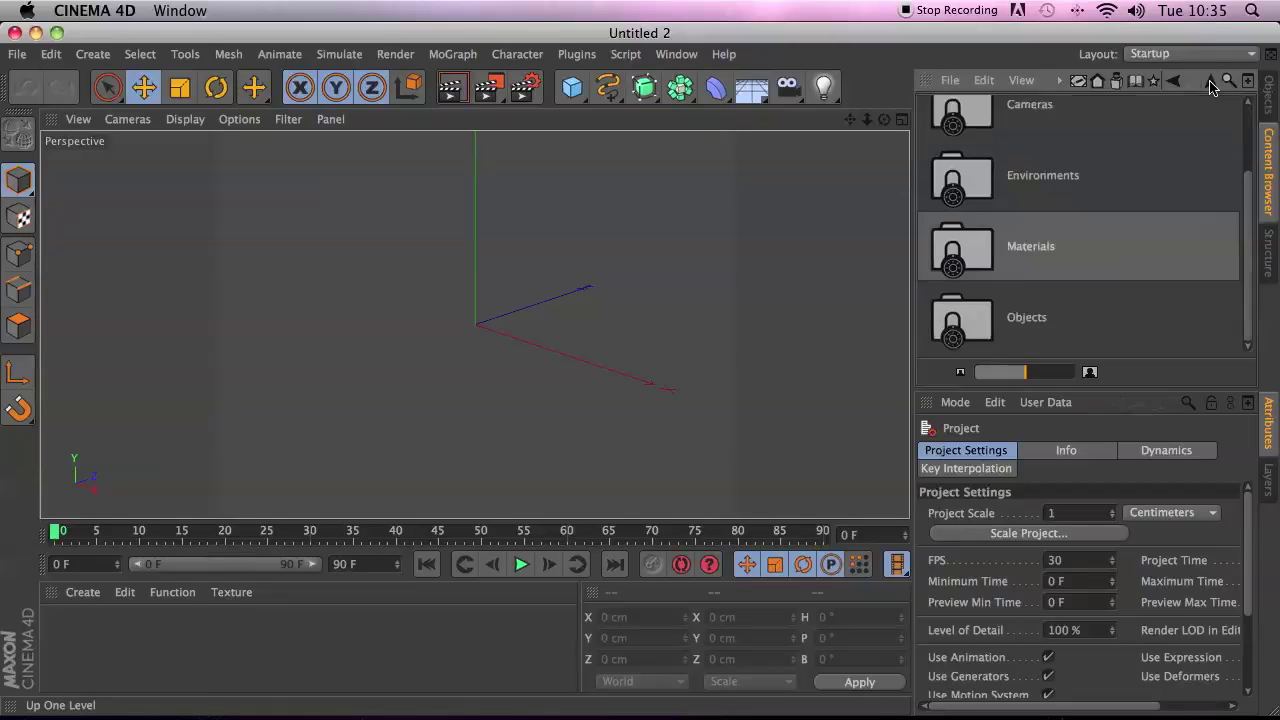
double_click(955, 314)
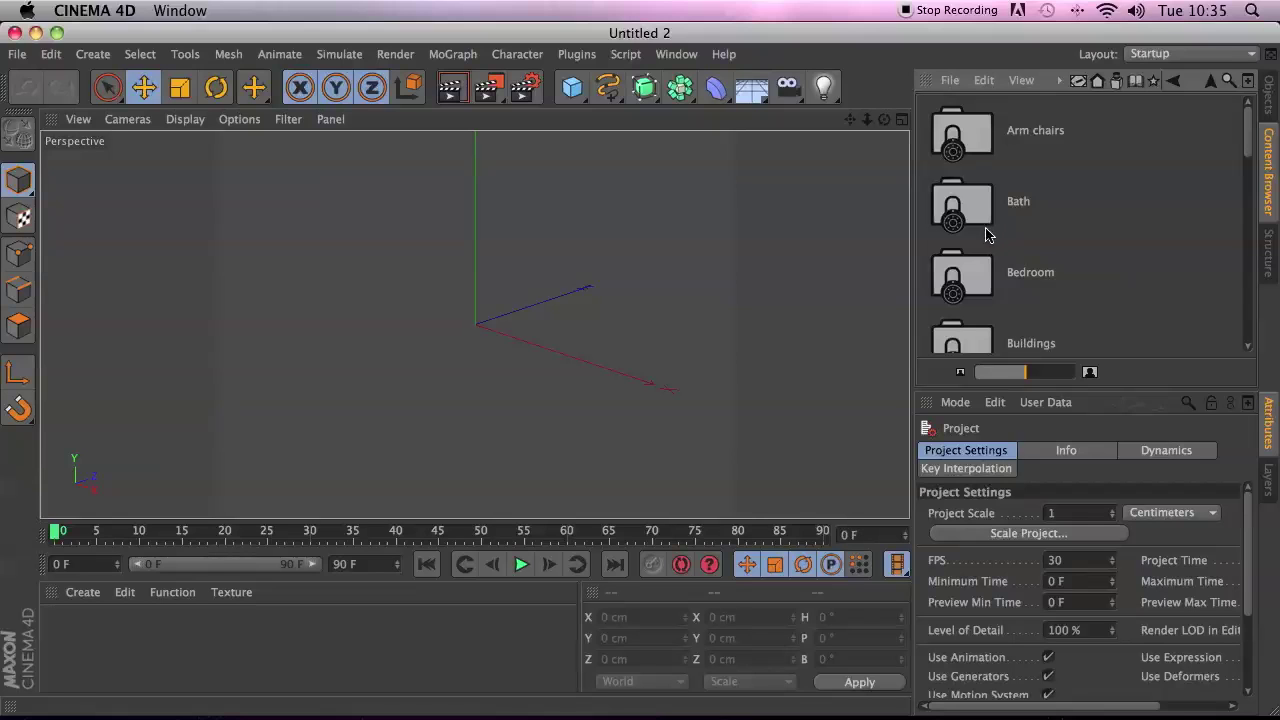
- Open the Tables folder in Objects presets and scroll to the COR – Circo Tisch rund tables
scroll(985, 234, down, 10)
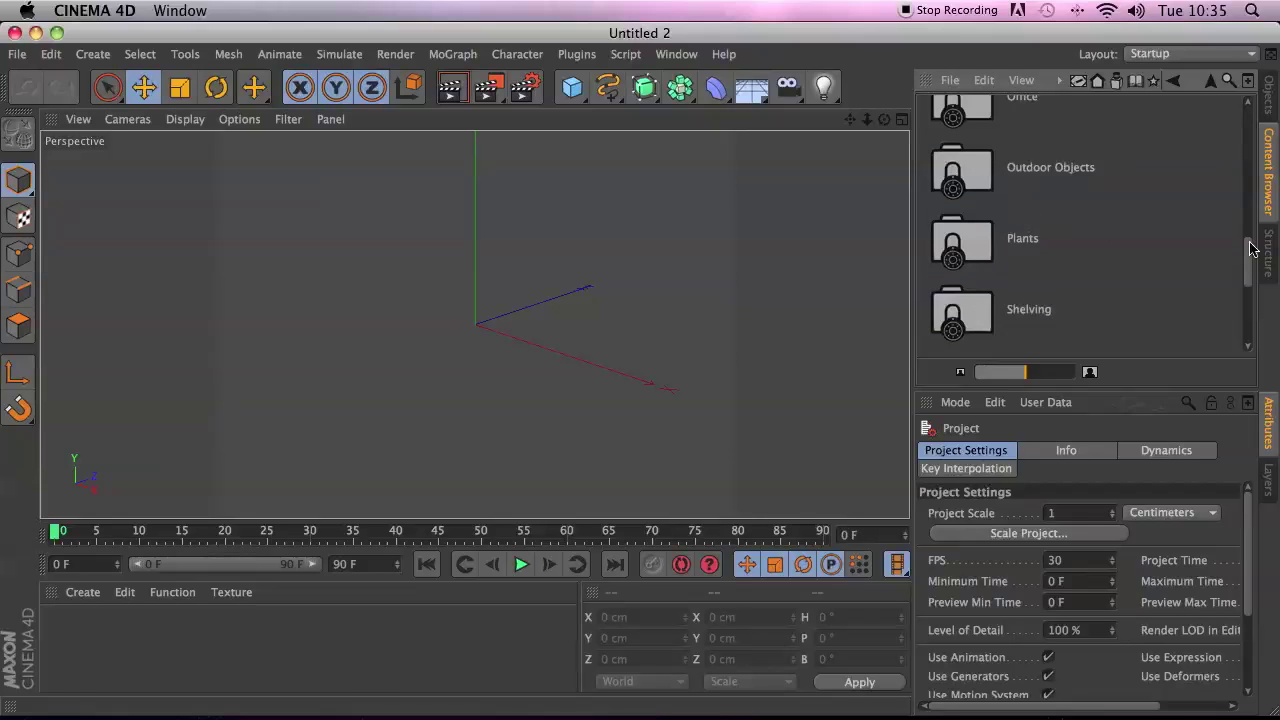
drag(1252, 248, 1238, 325)
double_click(948, 316)
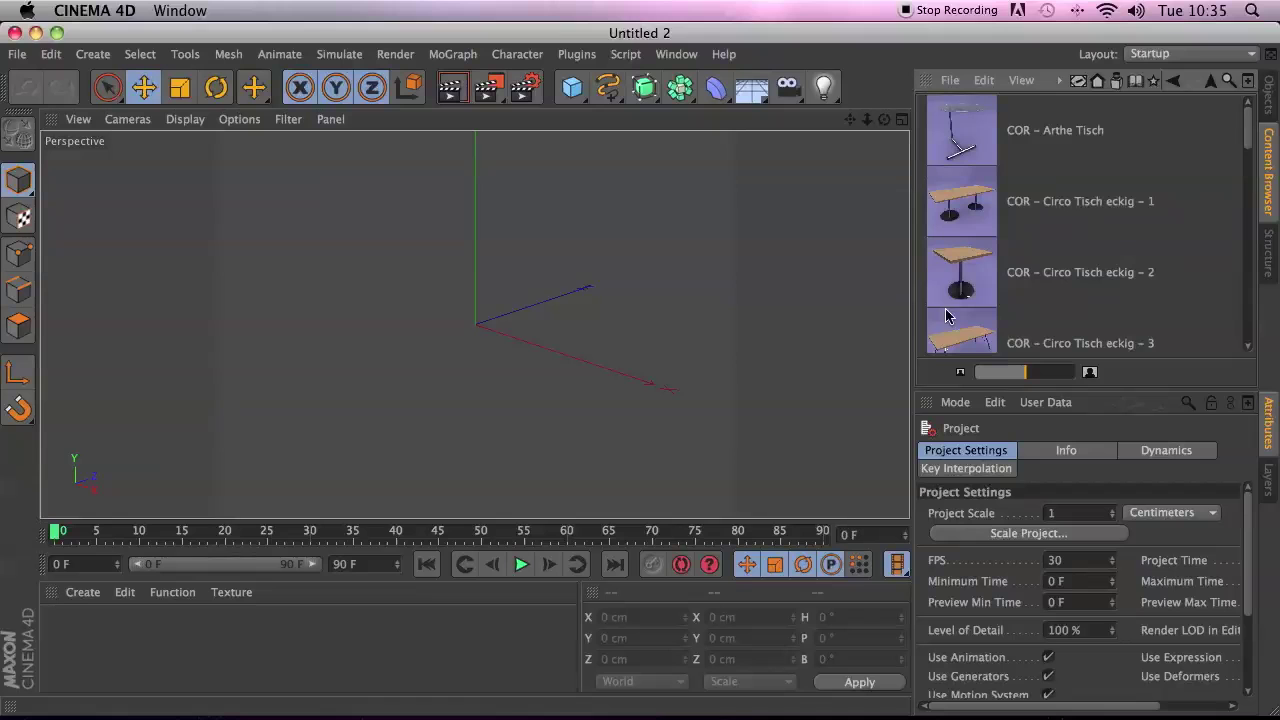
drag(1246, 128, 1199, 189)
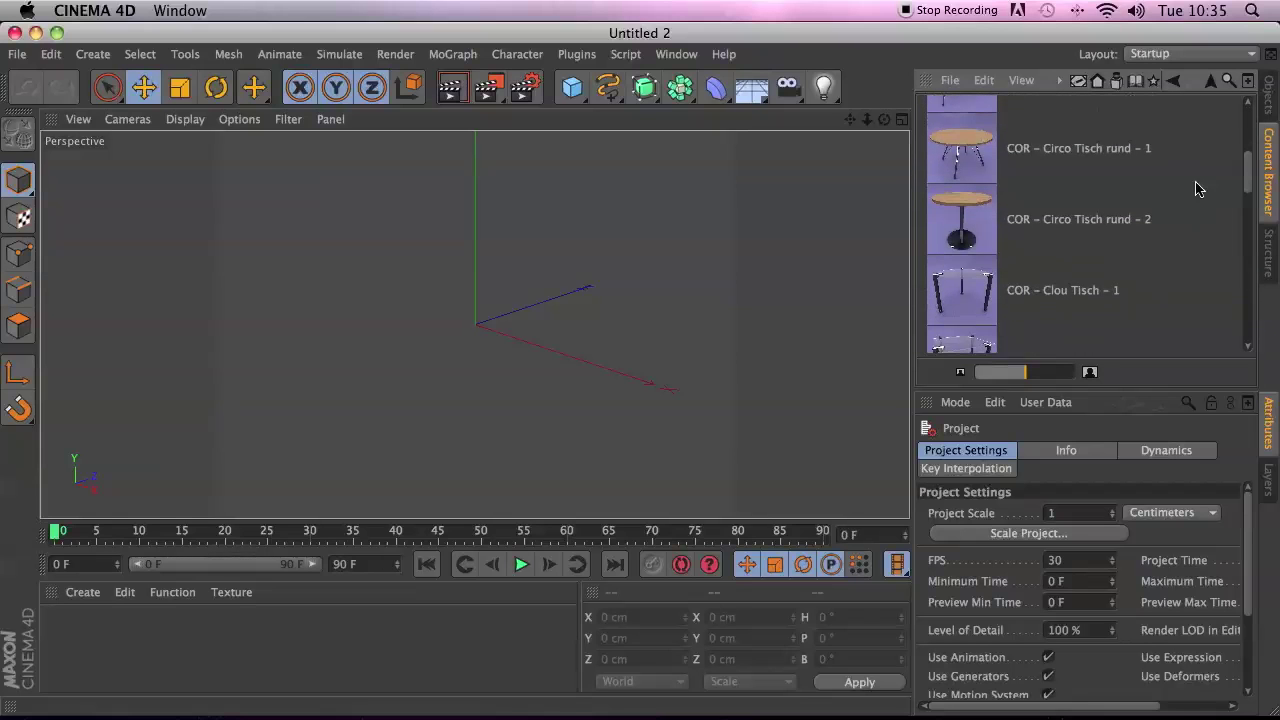
- Merge COR – Circo Tisch rund – 2 into the scene, frame it, and render a preview
double_click(1054, 228)
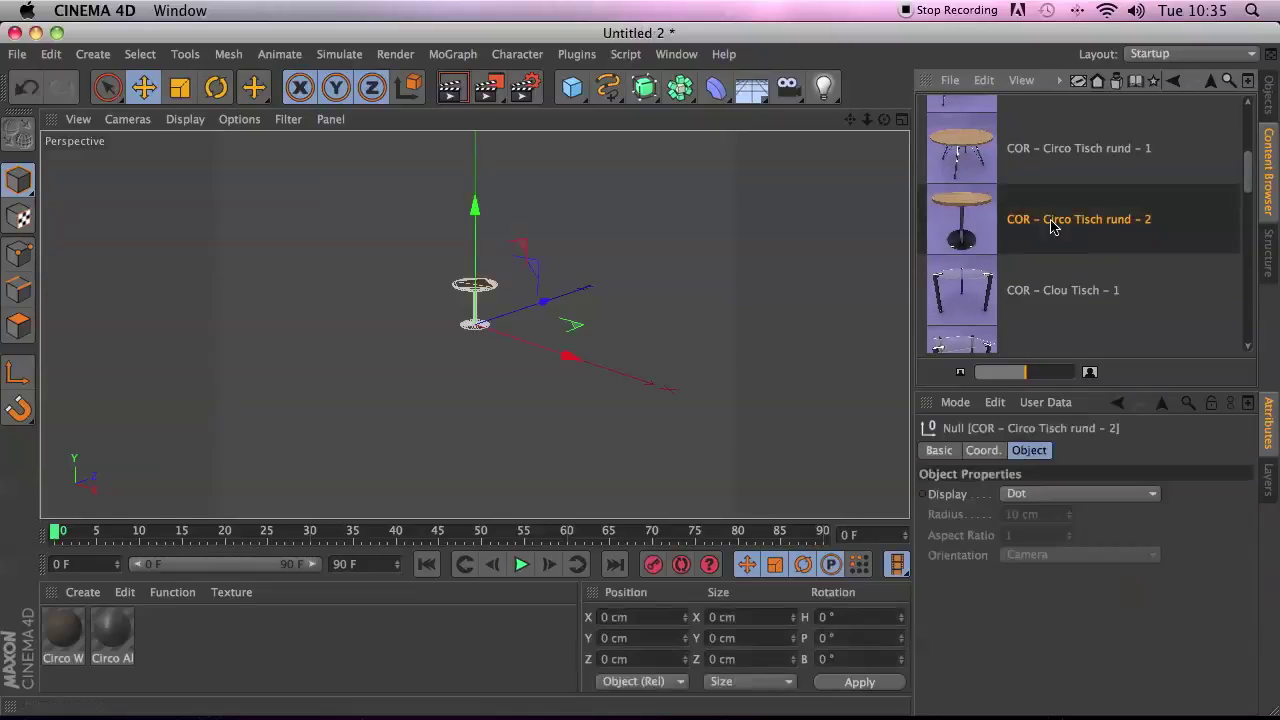
click(866, 119)
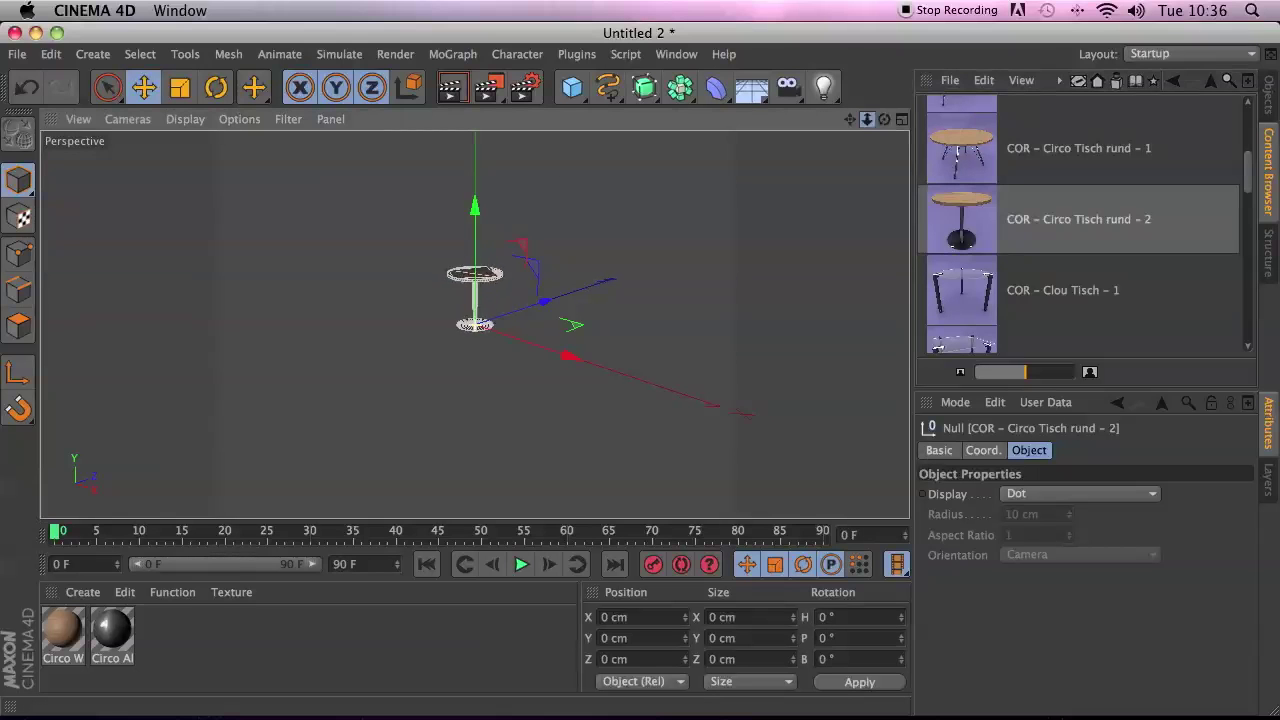
drag(867, 119, 849, 145)
mouse_move(475, 324)
mouse_down()
mouse_move(866, 120)
mouse_move(474, 324)
mouse_up()
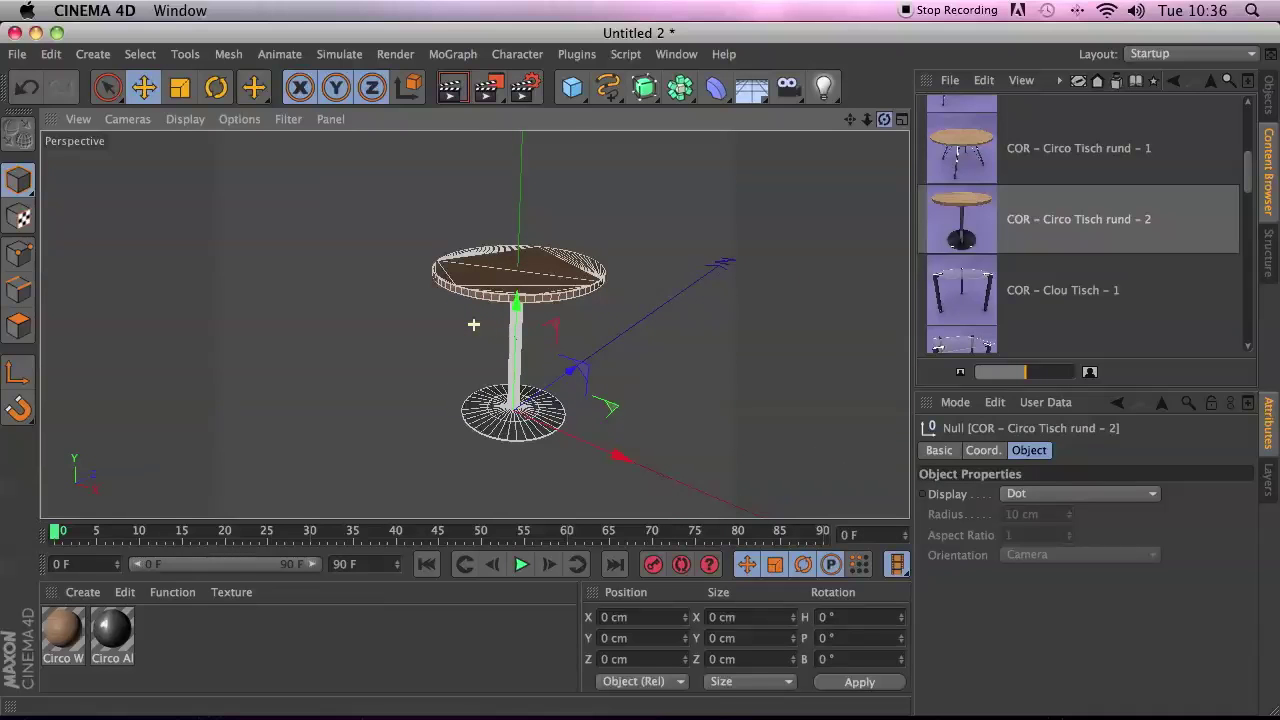
click(449, 90)
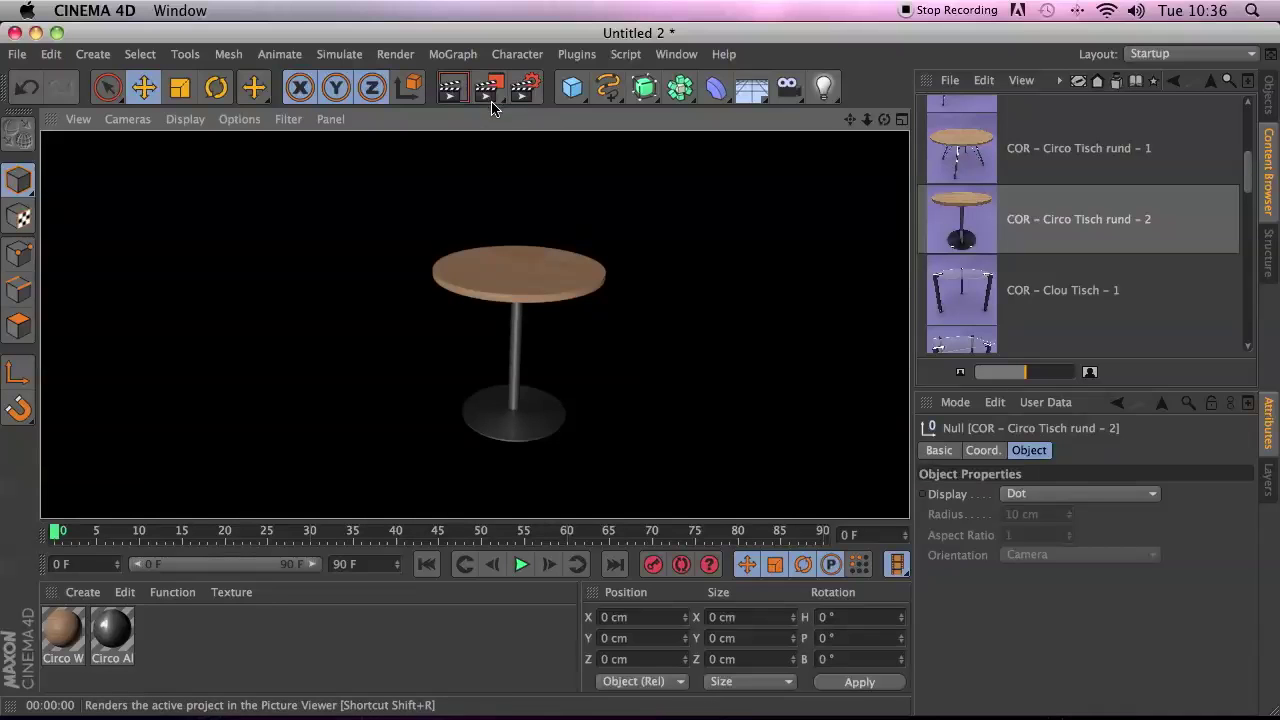
- Browse to Kitchen > Accessories and merge the Weinglas 2 wine glass into the scene
click(1208, 86)
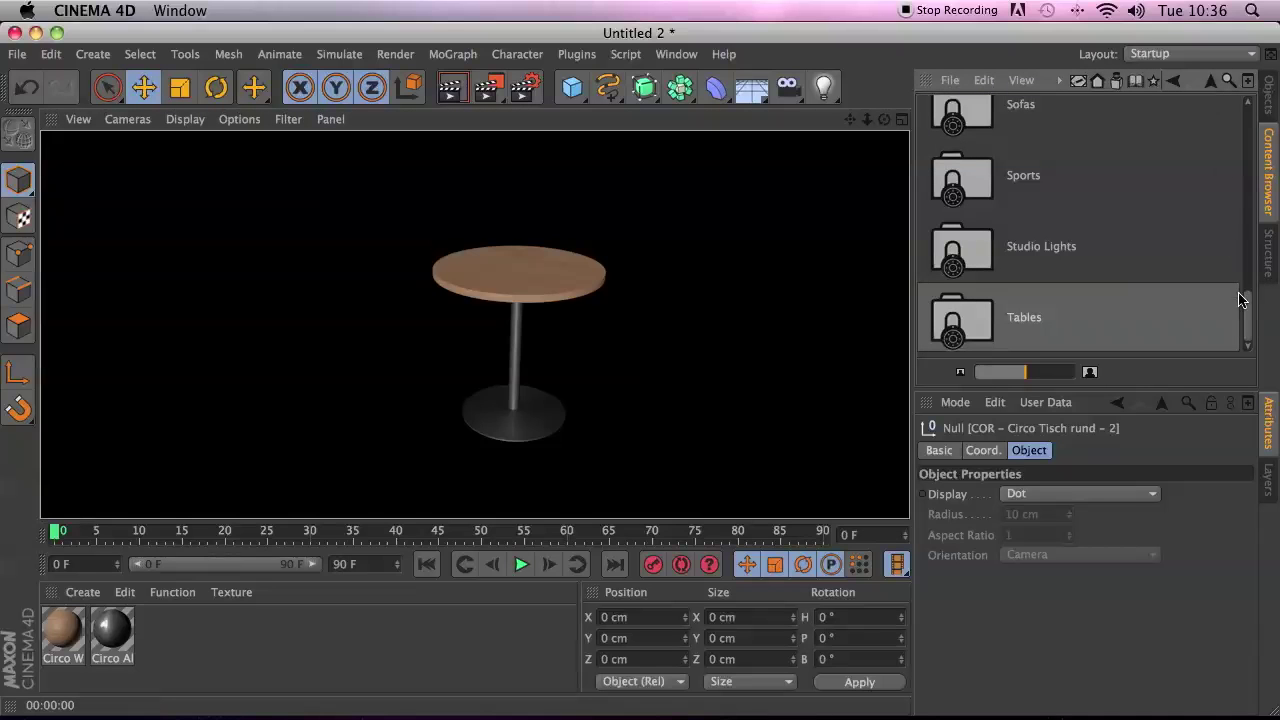
drag(1248, 308, 1244, 200)
double_click(950, 175)
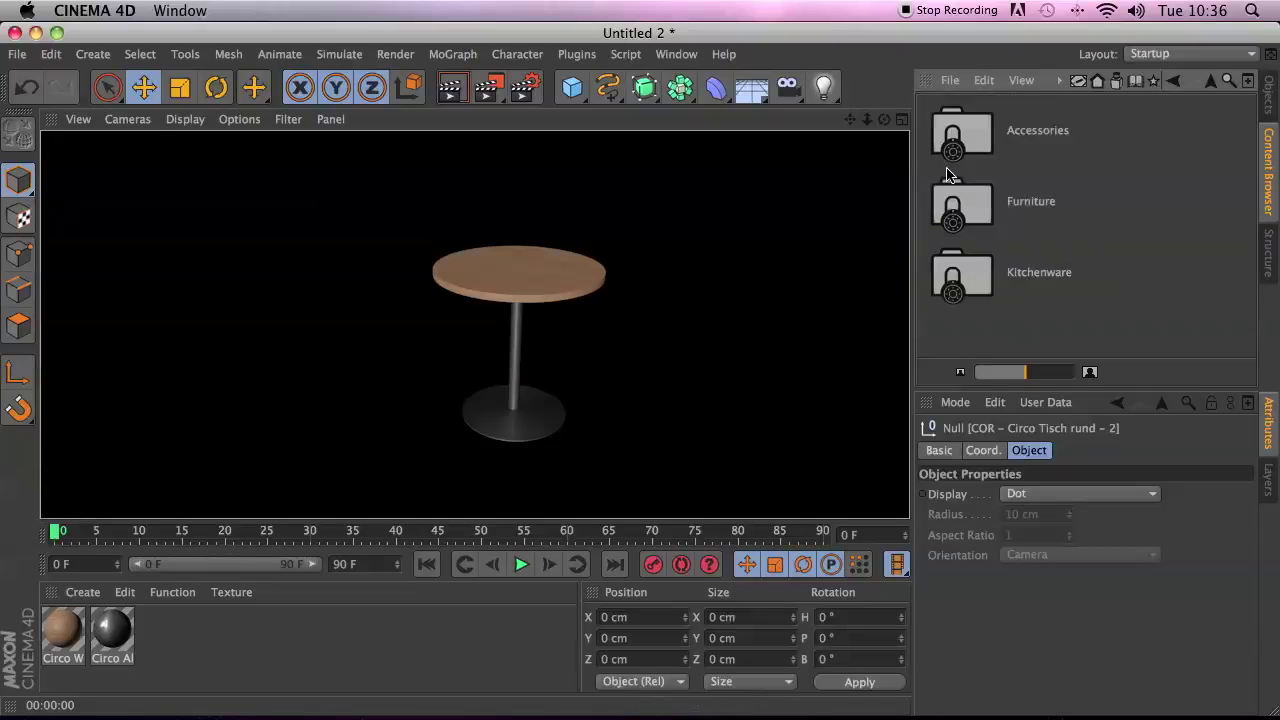
double_click(960, 148)
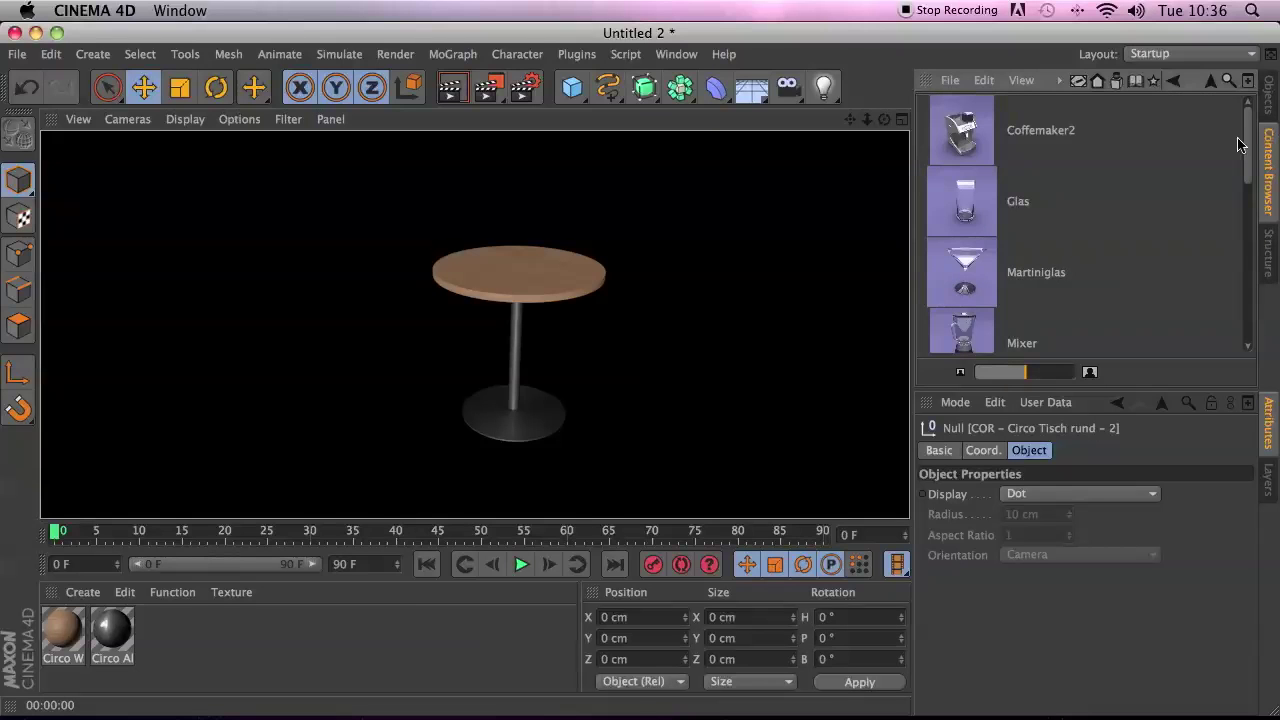
drag(1247, 145, 1248, 268)
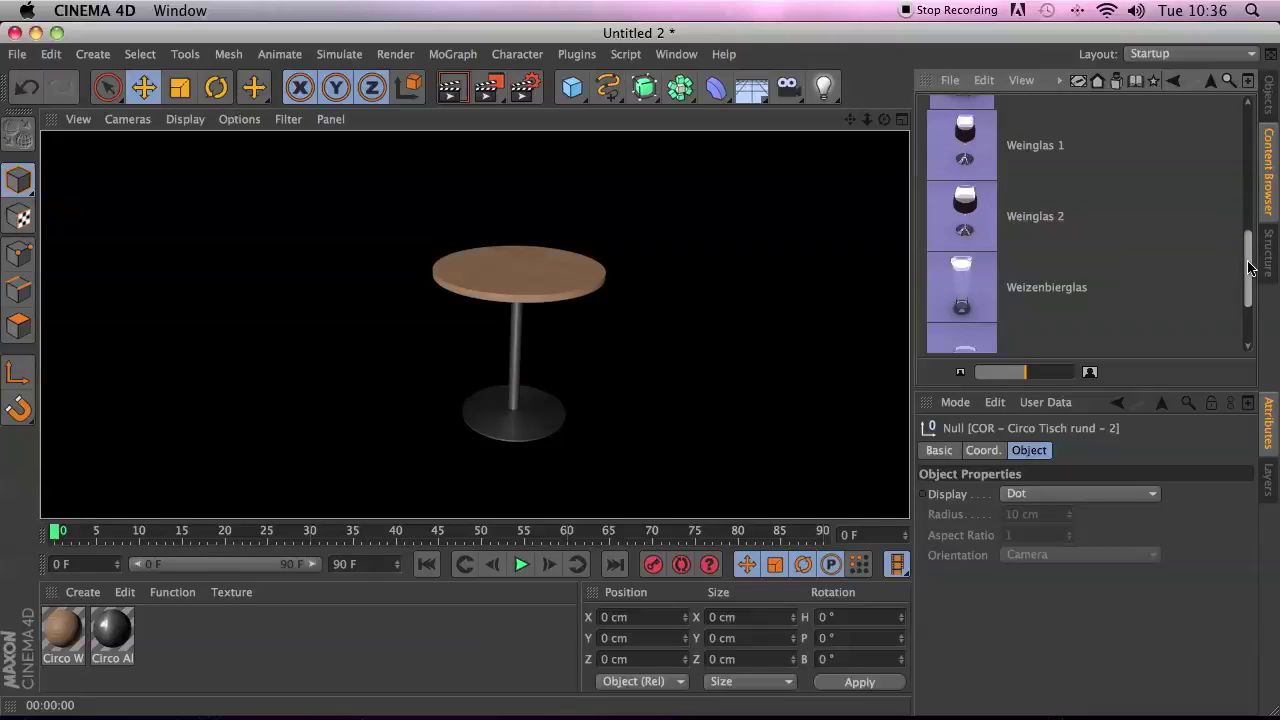
drag(1248, 268, 1248, 265)
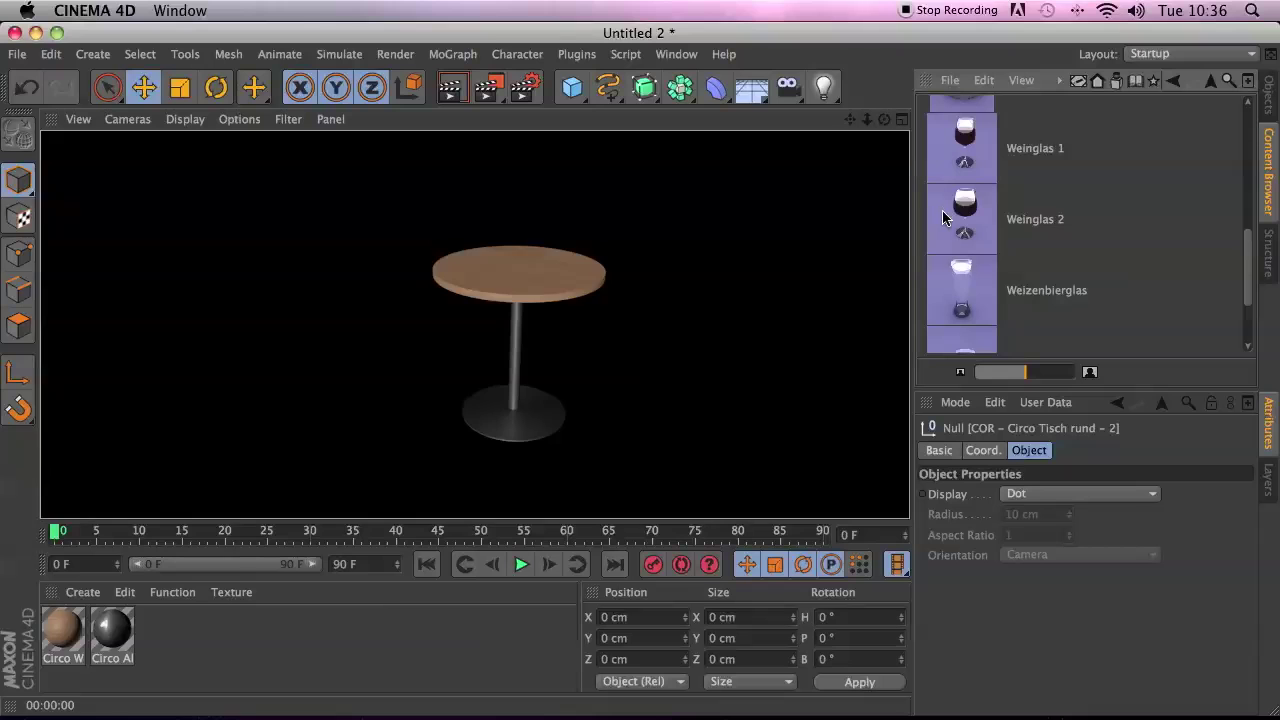
double_click(943, 218)
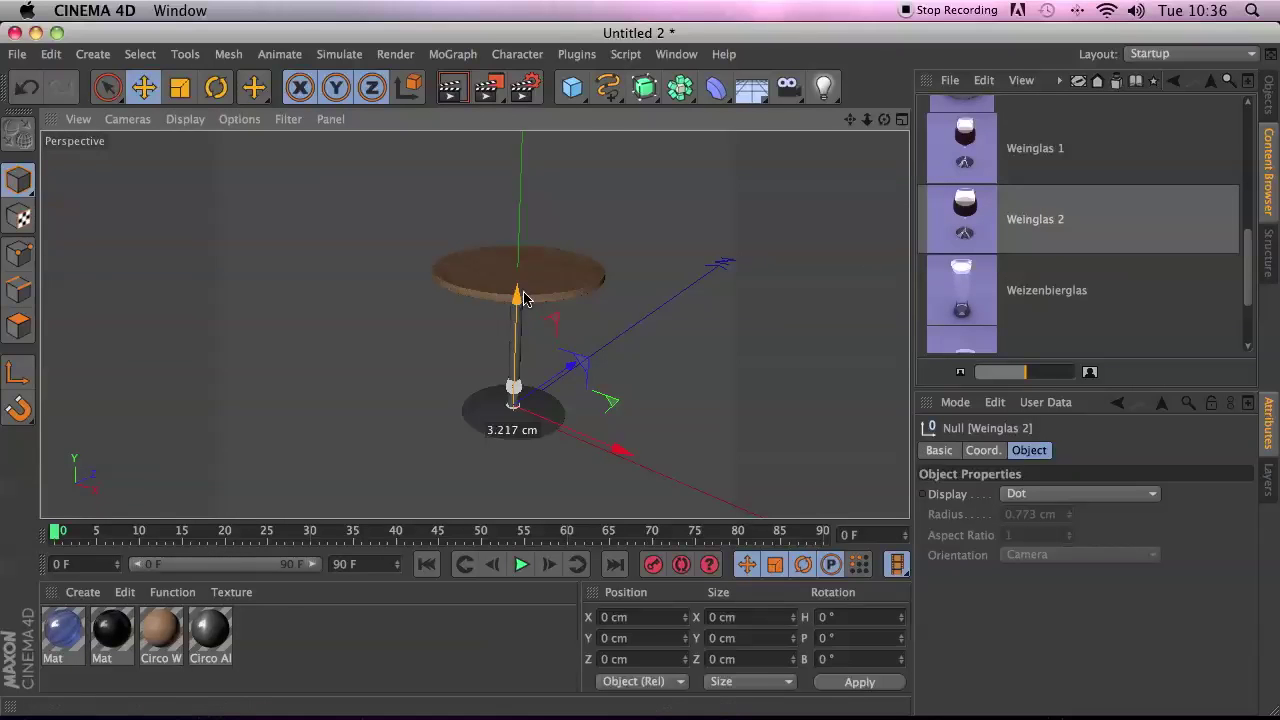
- Raise the glass and align its base with the tabletop in the Right view (Y 74.063 cm)
drag(524, 298, 527, 145)
click(902, 120)
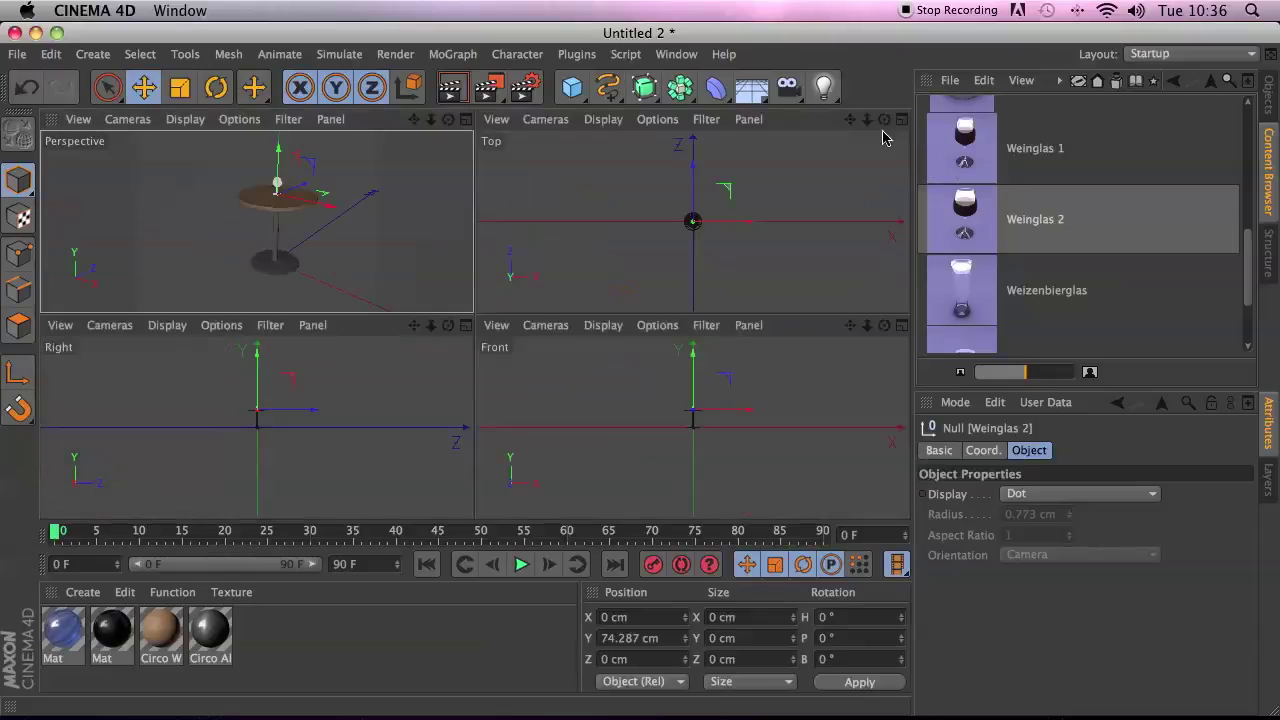
click(466, 325)
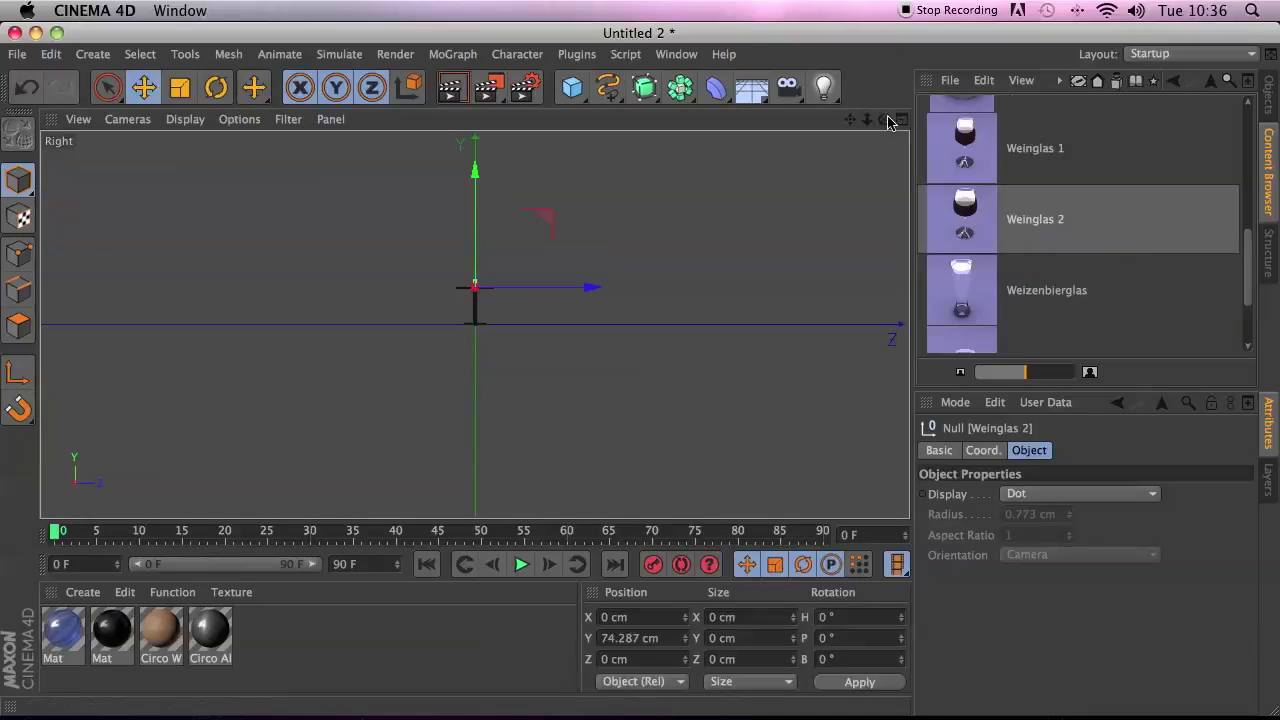
drag(868, 120, 851, 125)
scroll(480, 340, up, 6)
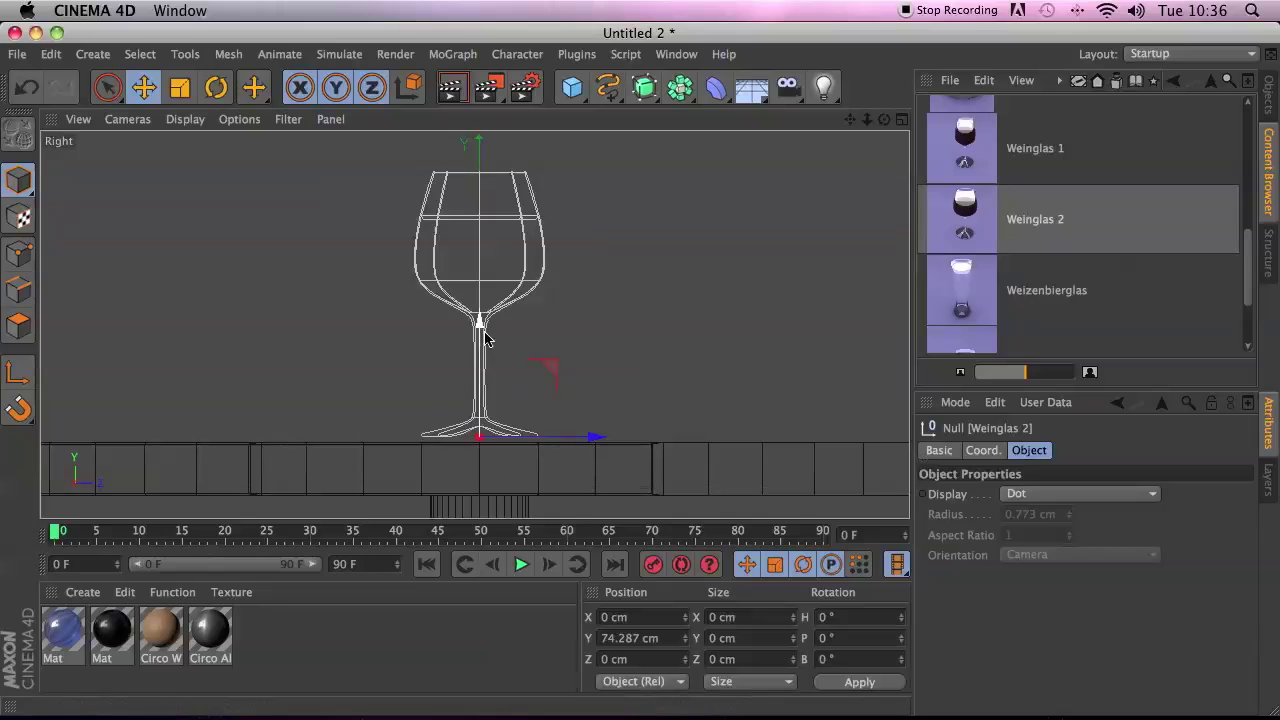
drag(484, 340, 486, 343)
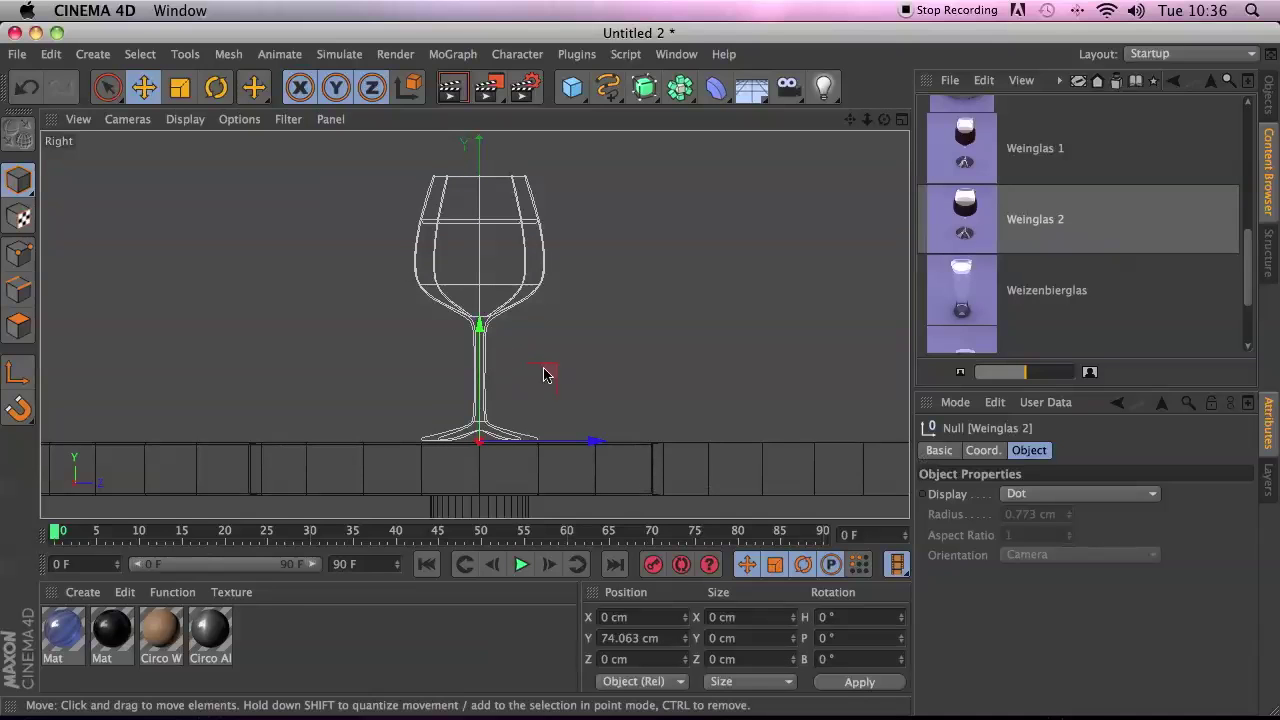
- Return to the Perspective view, looking down on the table with the glass framed
click(902, 119)
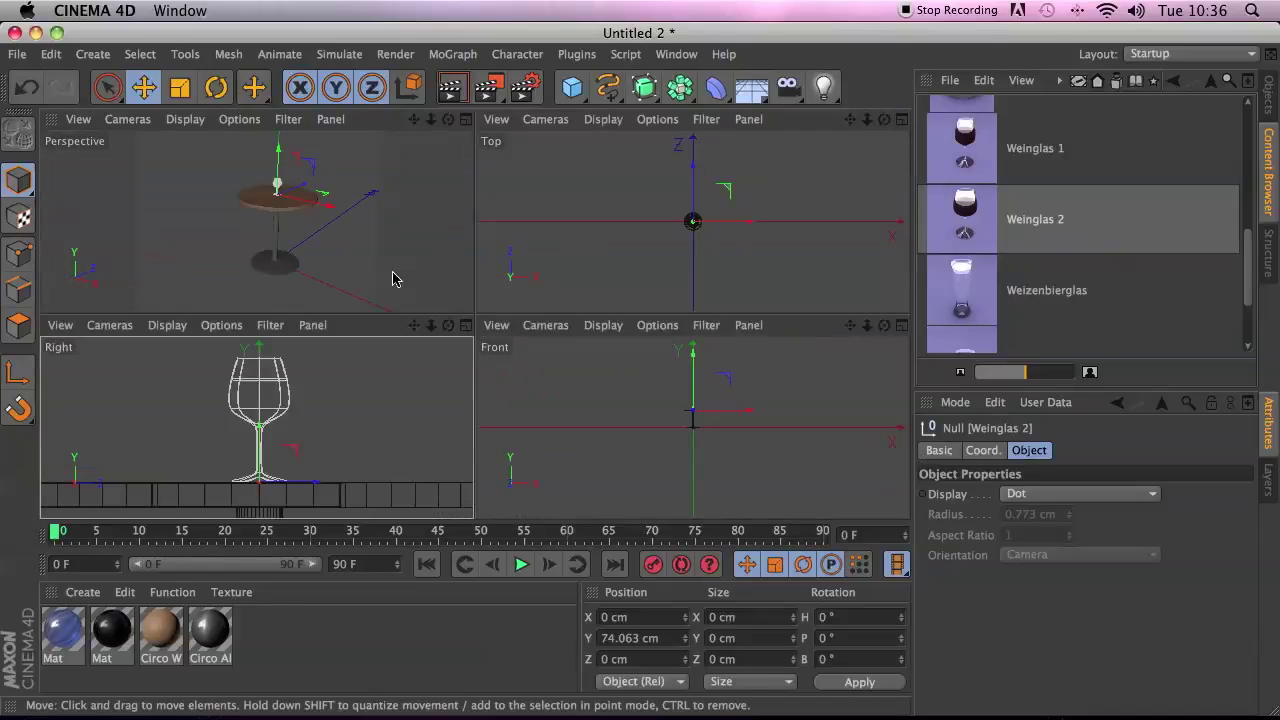
click(465, 120)
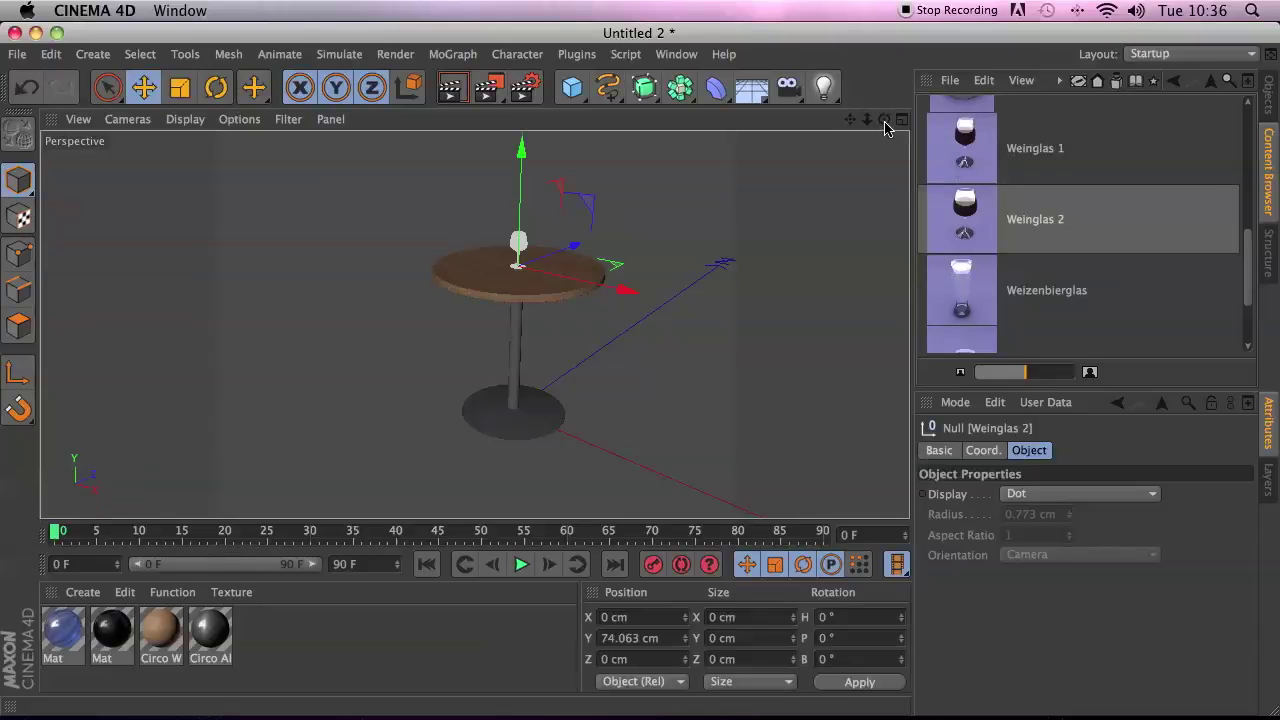
drag(884, 119, 474, 323)
key(o)
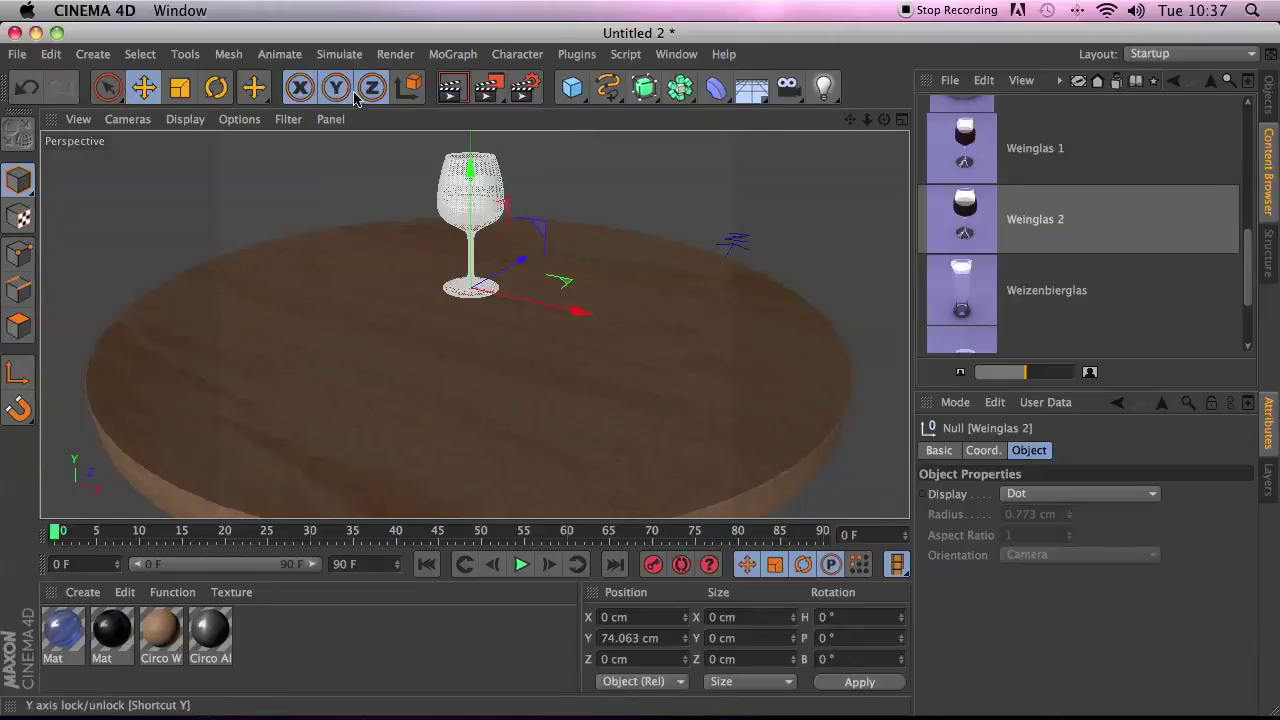
- Disable the Y-axis lock and slide Weinglas 2 across the tabletop
click(343, 97)
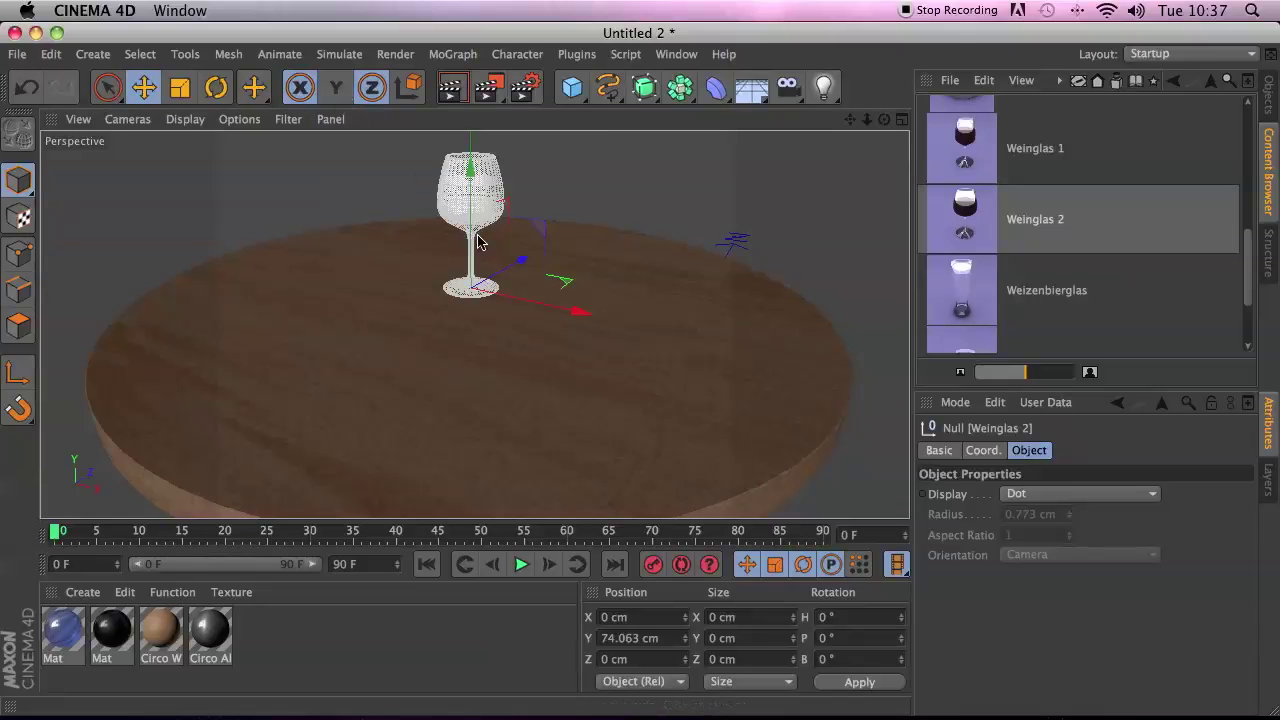
drag(610, 242, 512, 356)
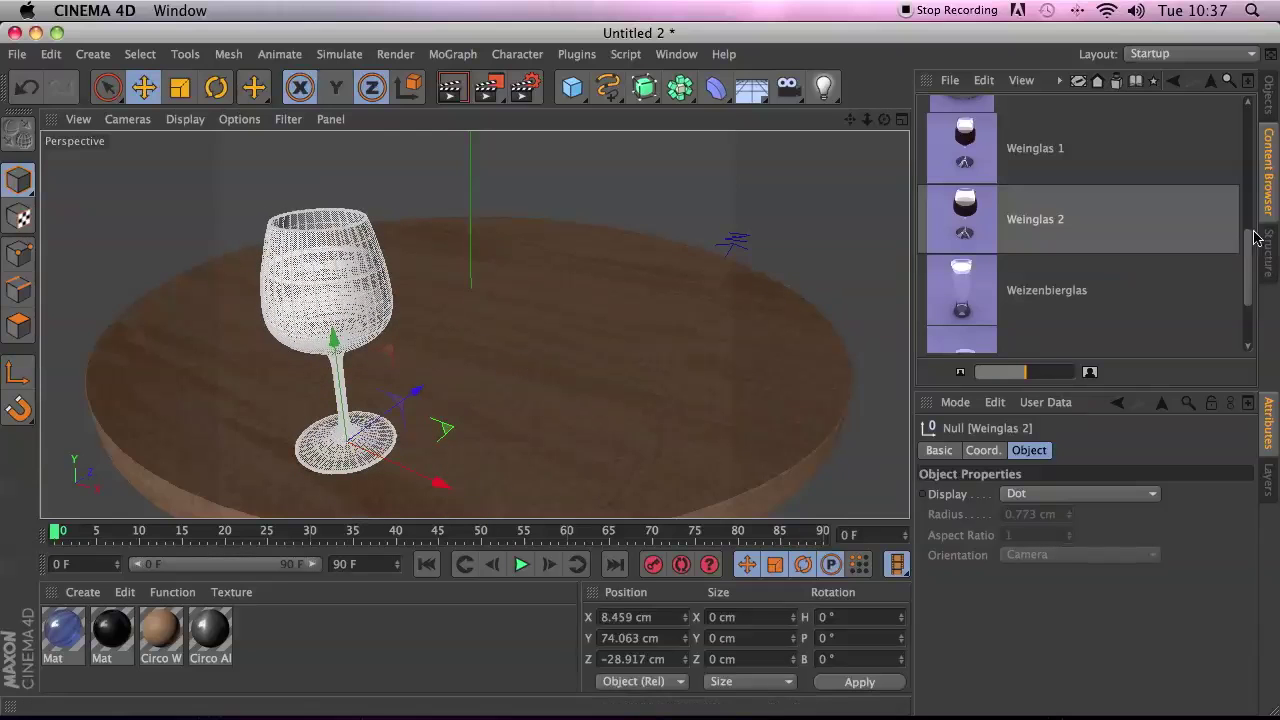
click(1271, 92)
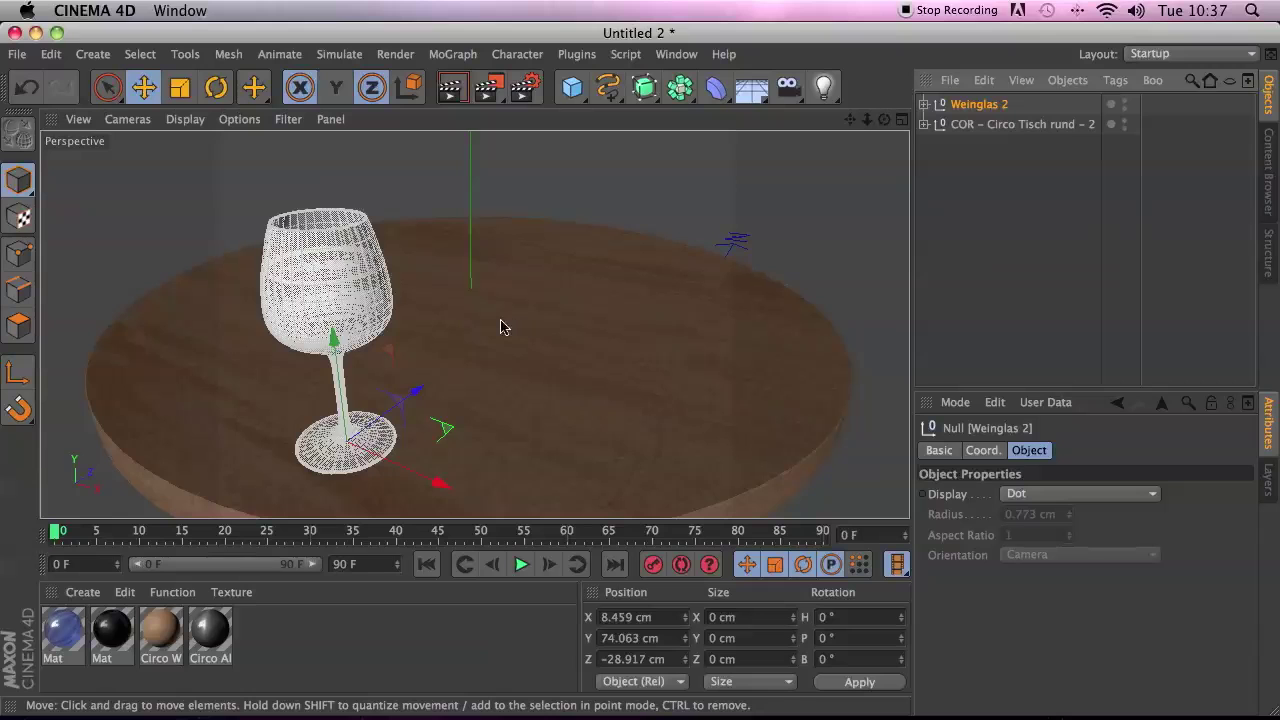
- Ctrl-drag two copies, Weinglas 2.1 and 2.2, across the table, then render a preview
ctrl+drag(415, 395, 726, 416)
drag(642, 328, 588, 386)
ctrl+drag(677, 474, 535, 430)
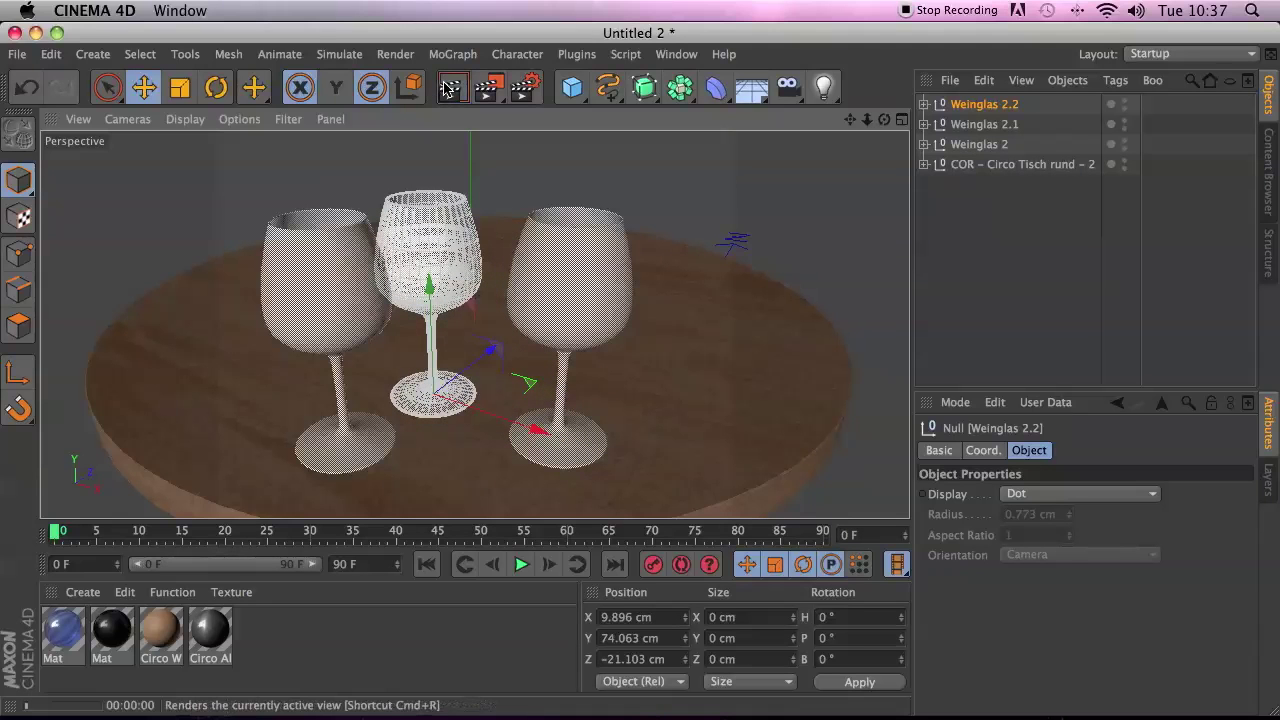
click(447, 88)
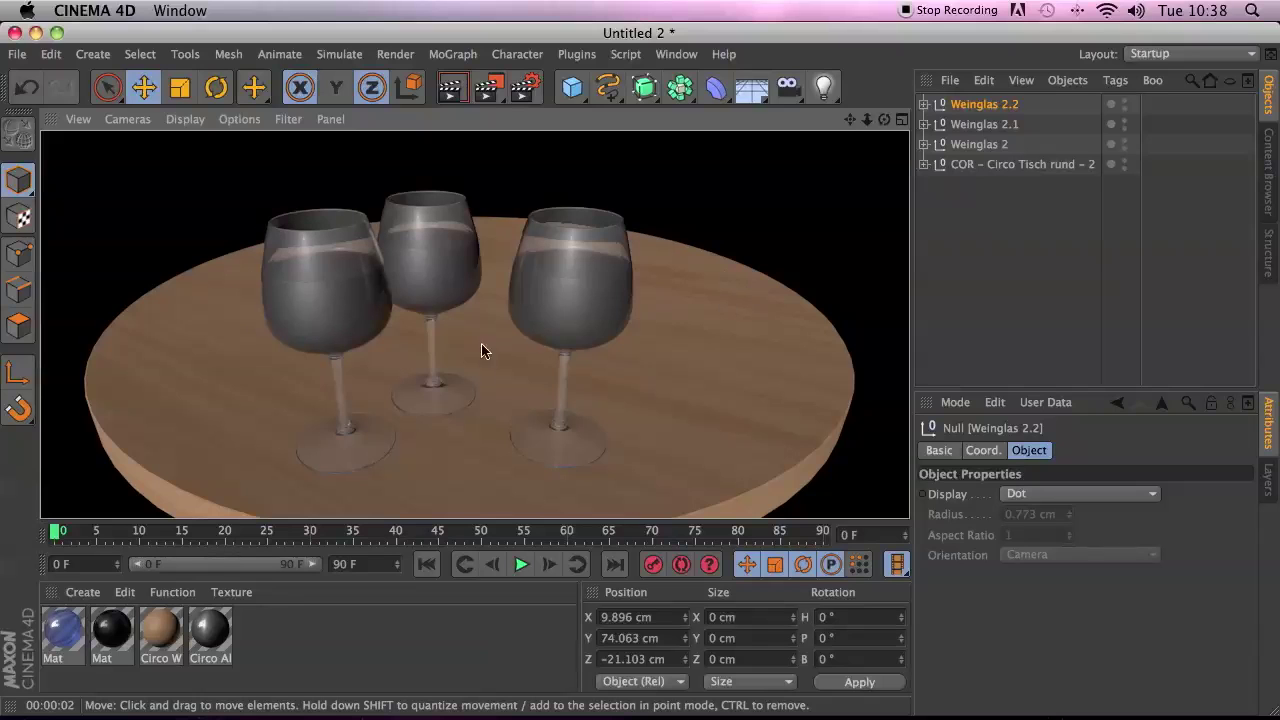
- Open the Render Settings, showing 800 x 600 output at 72 DPI and 30 fps
click(527, 88)
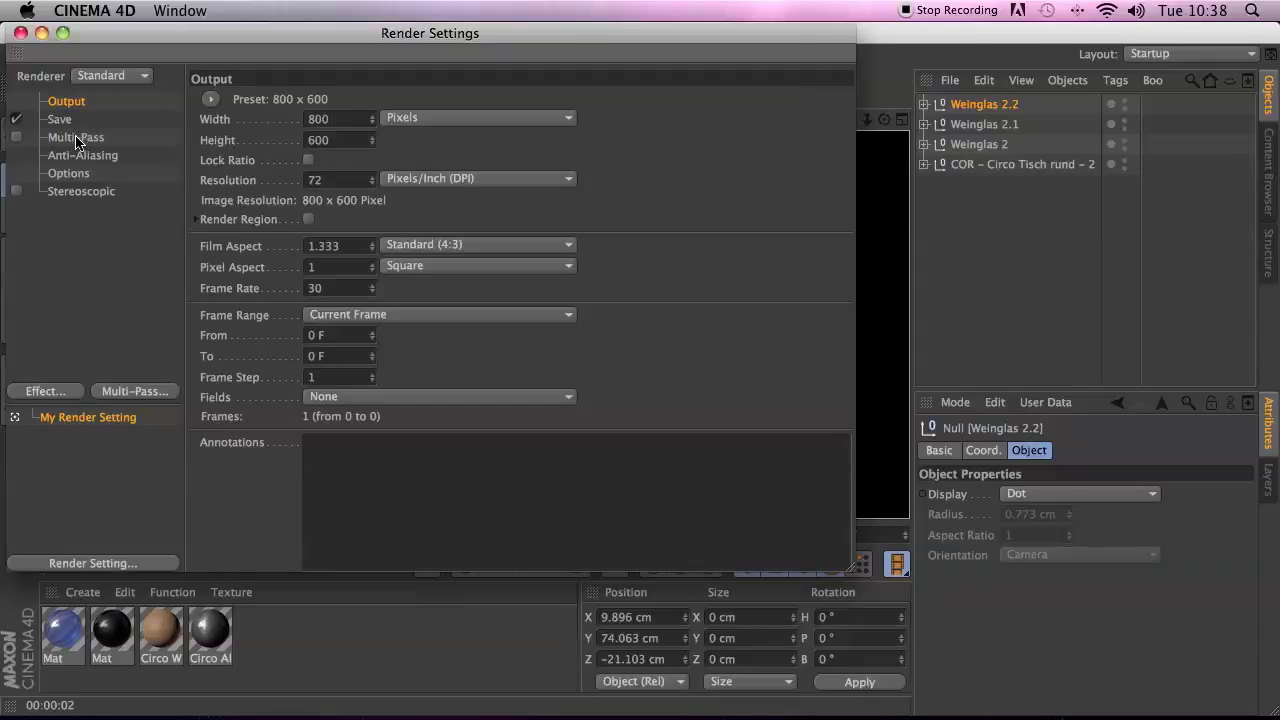
- Set anti-aliasing to Best, then render a viewport preview of the three glasses on the table
click(73, 153)
click(453, 99)
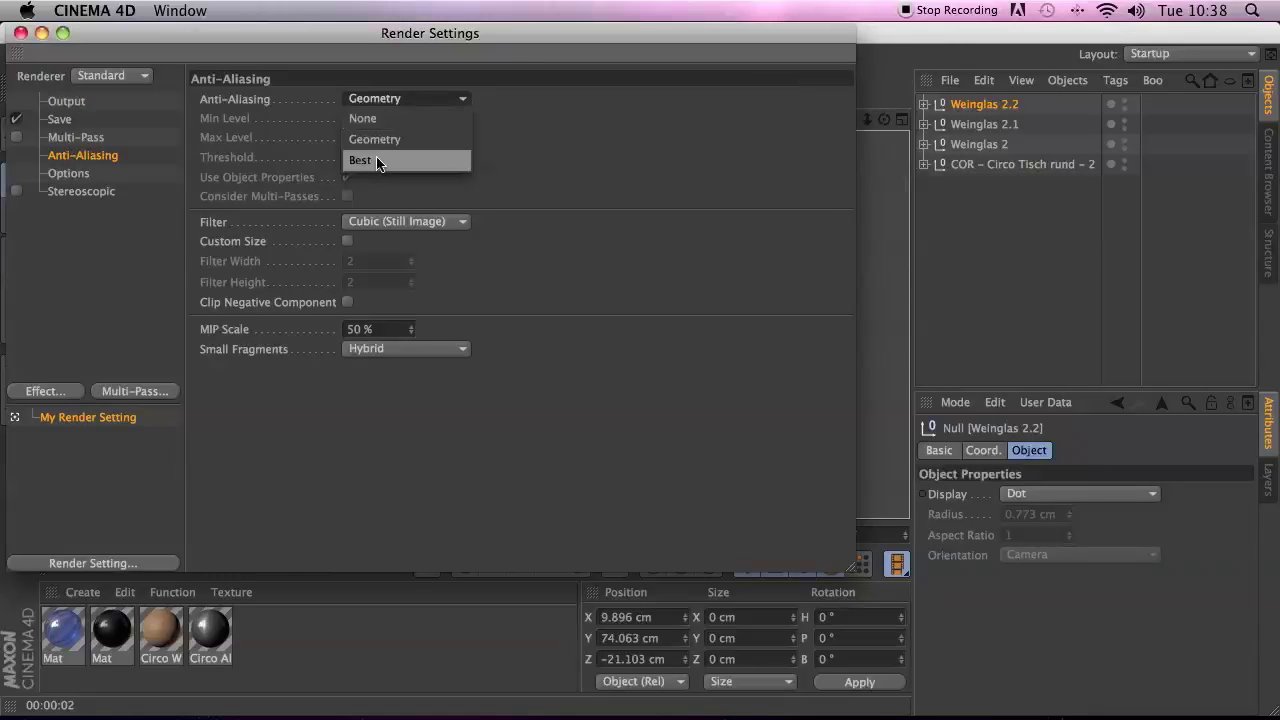
click(365, 161)
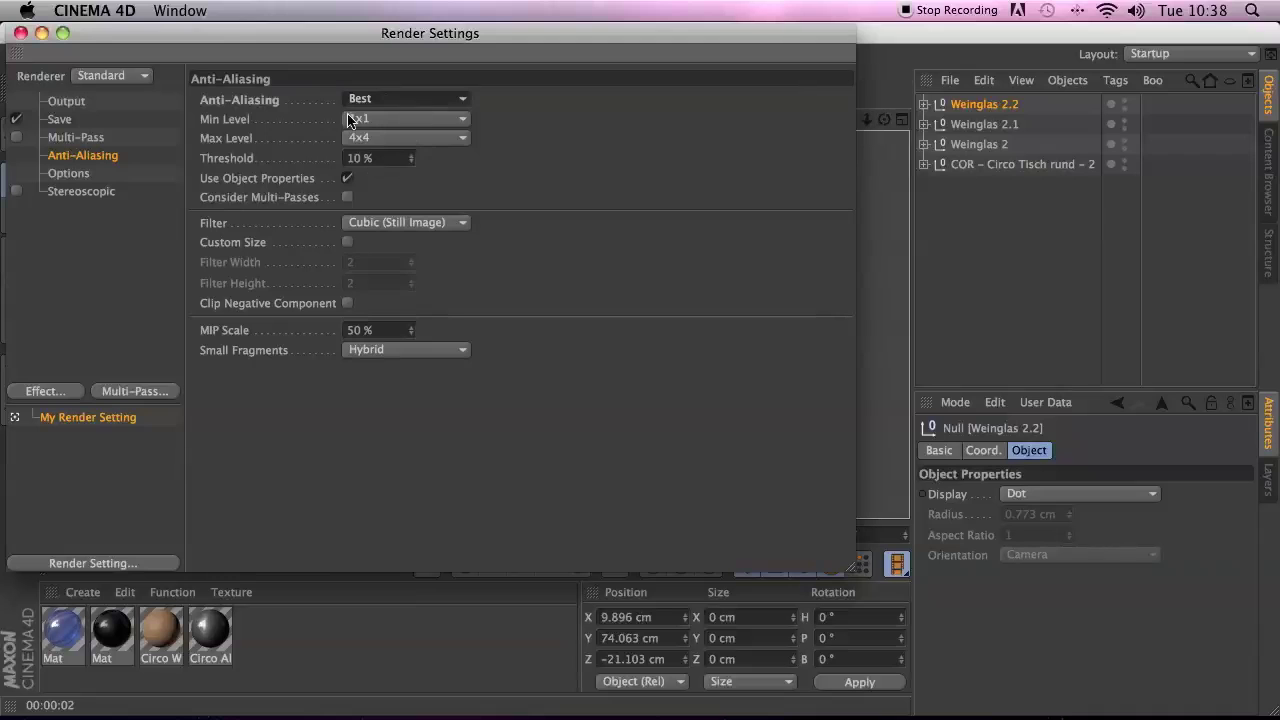
click(20, 33)
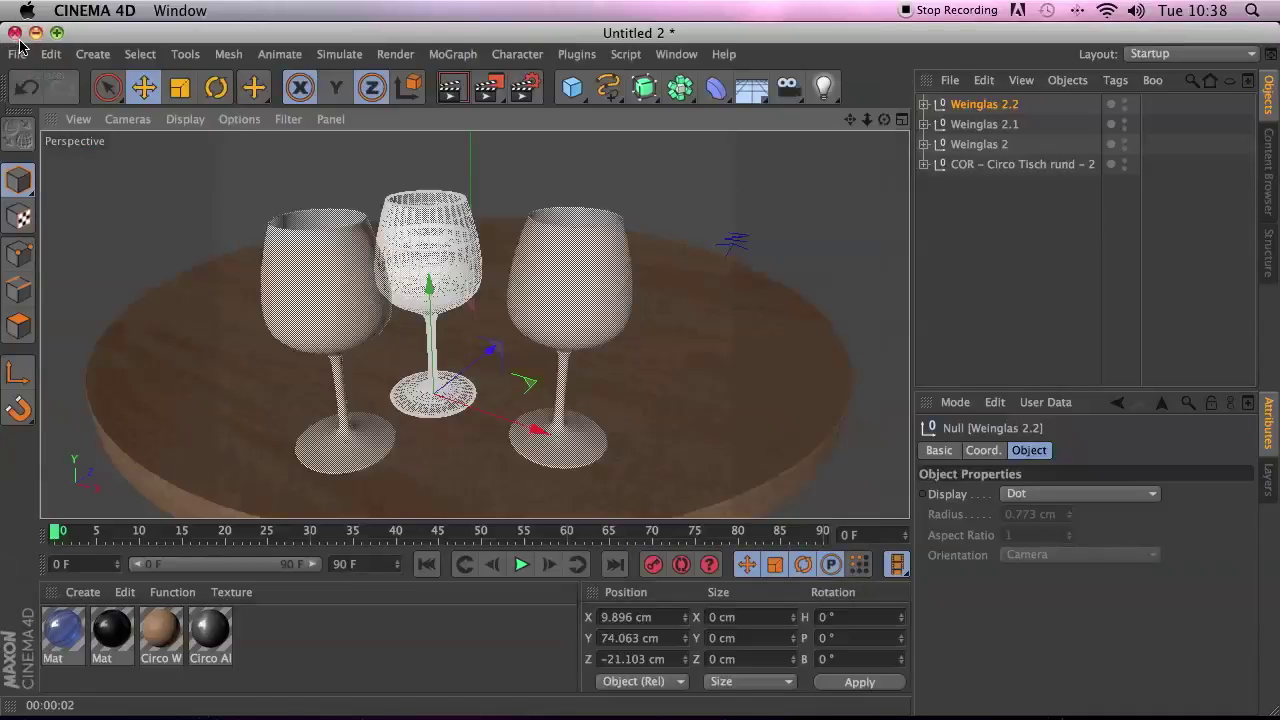
click(451, 92)
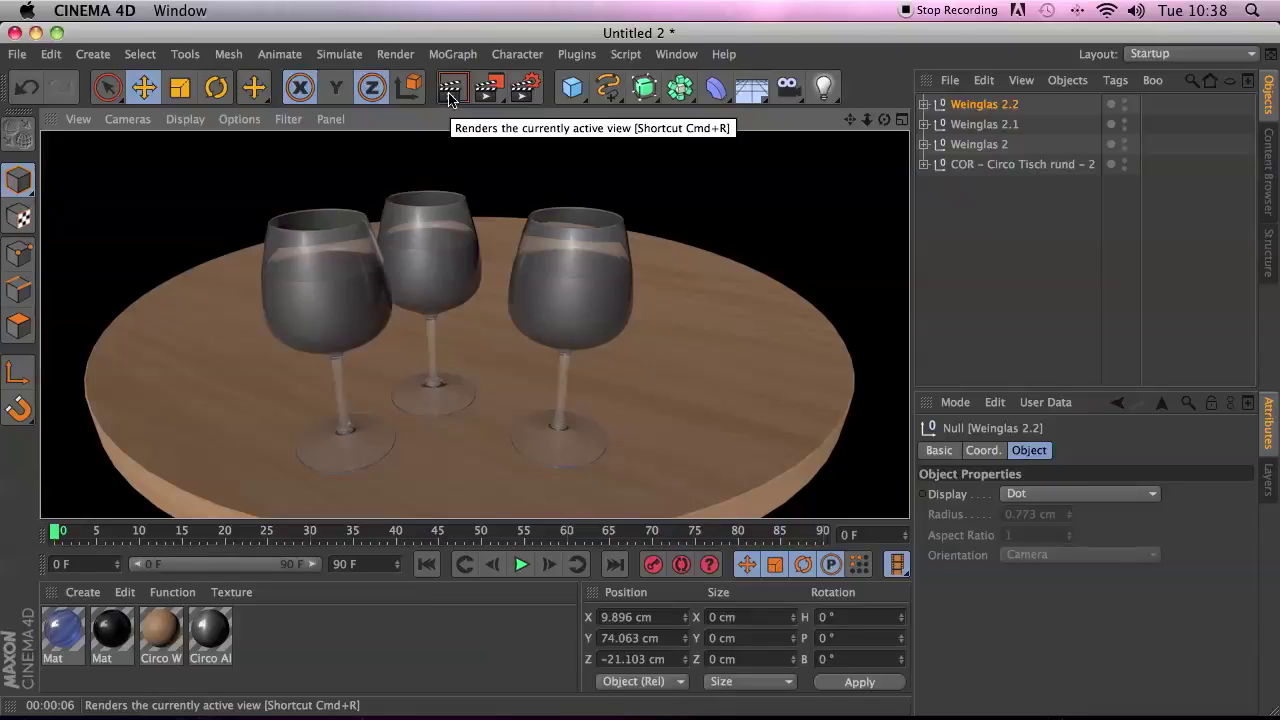
click(1275, 190)
- Add the 11_HDRI_Environment preset from the Content Browser's Environments folder to the scene
click(1208, 84)
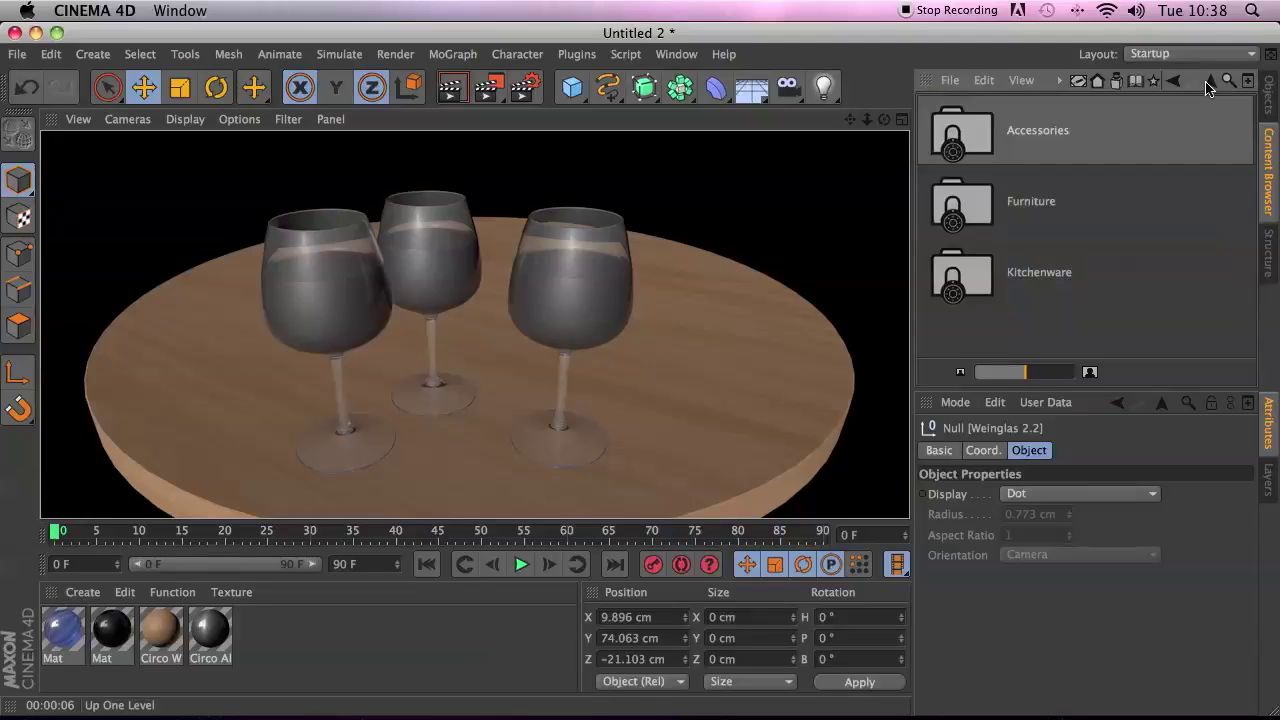
scroll(1212, 205, down, 3)
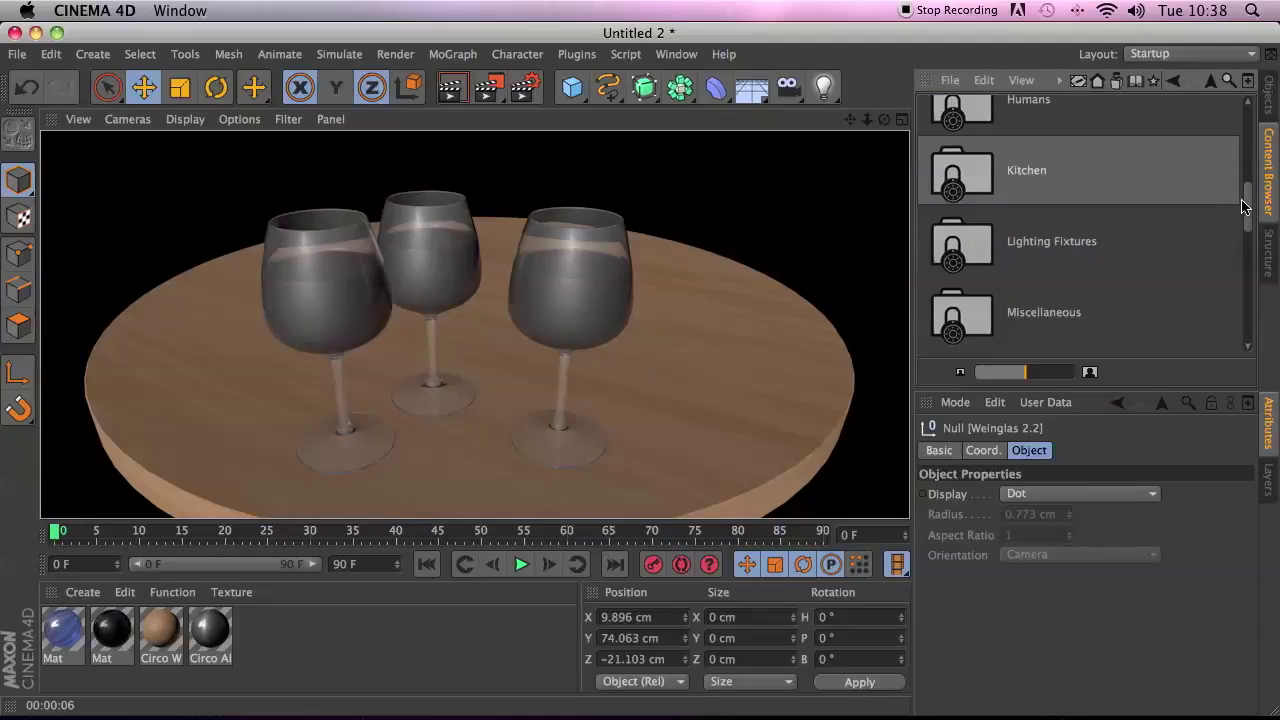
scroll(1243, 207, down, 2)
scroll(1243, 200, up, 2)
click(1213, 84)
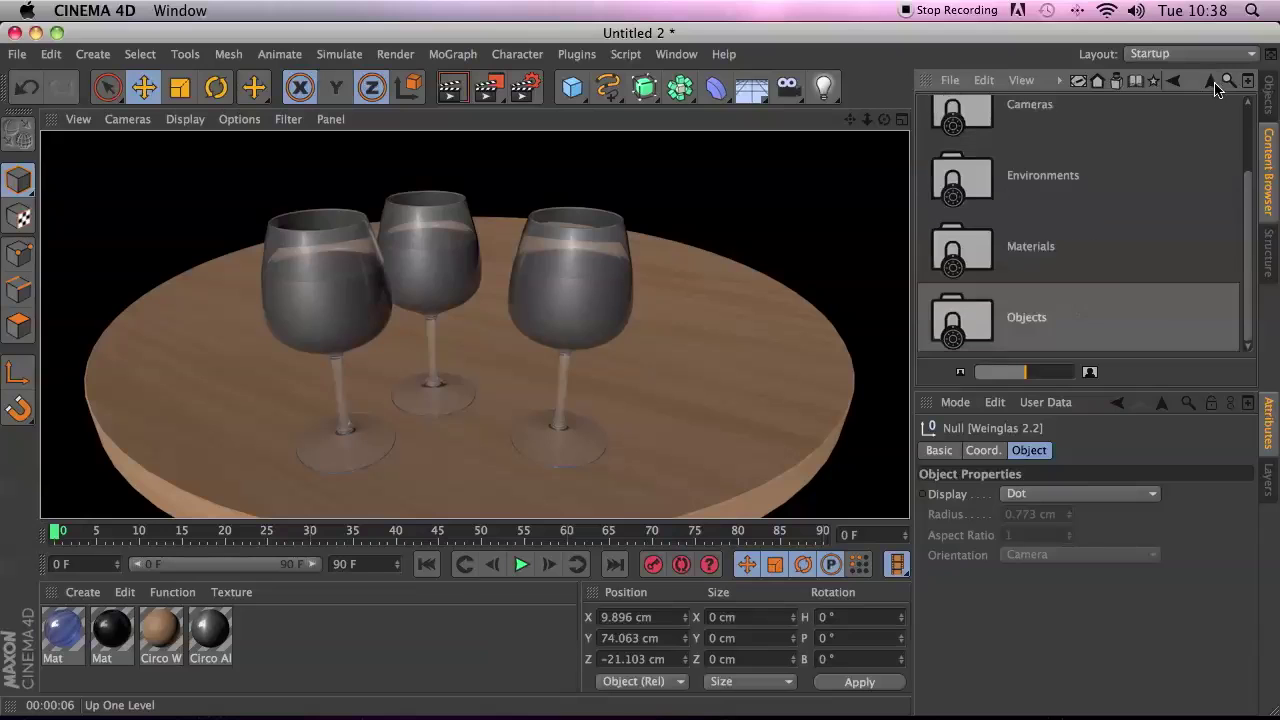
double_click(964, 194)
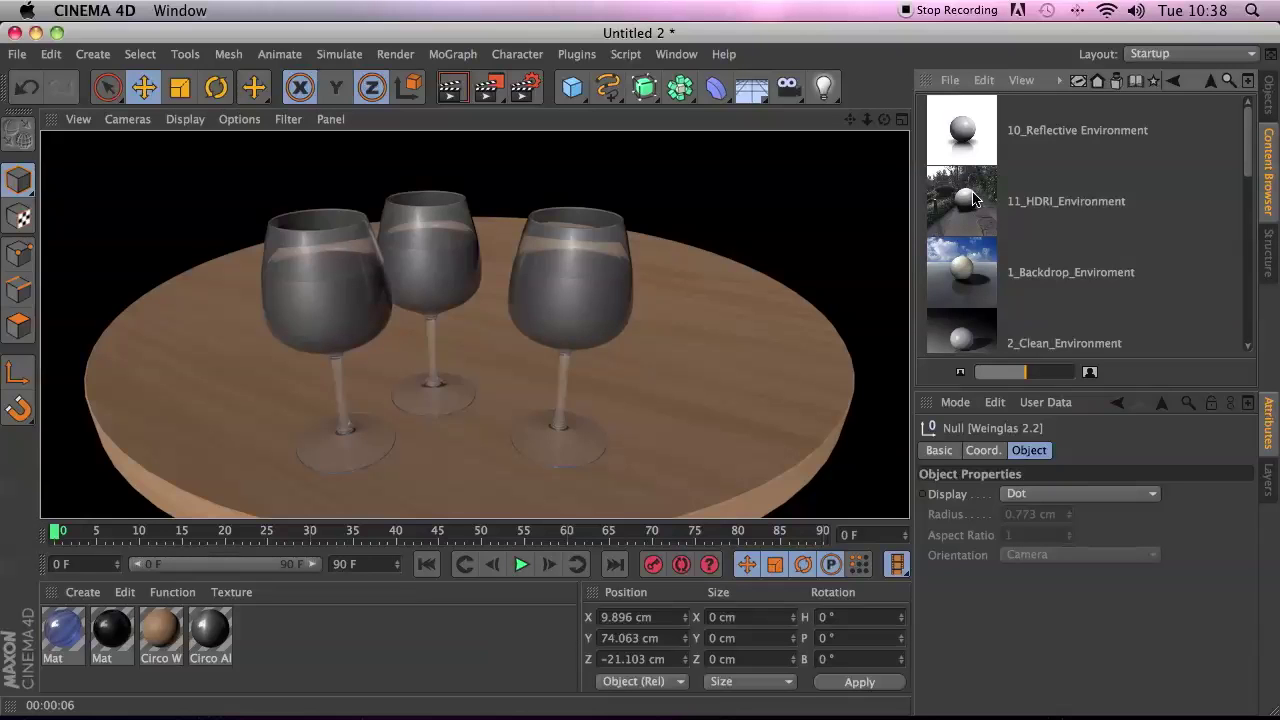
drag(973, 199, 786, 191)
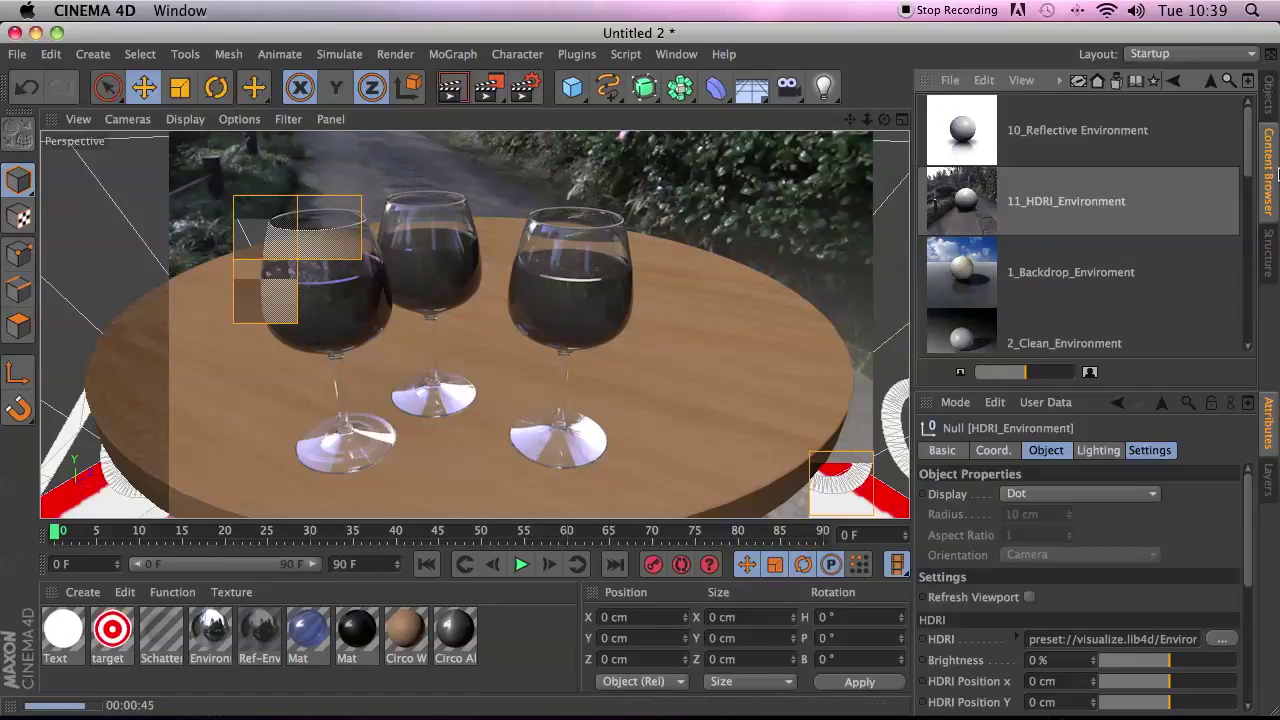
- Expand Weinglas 2.2 and select its texture tag holding the Mat material
click(1268, 100)
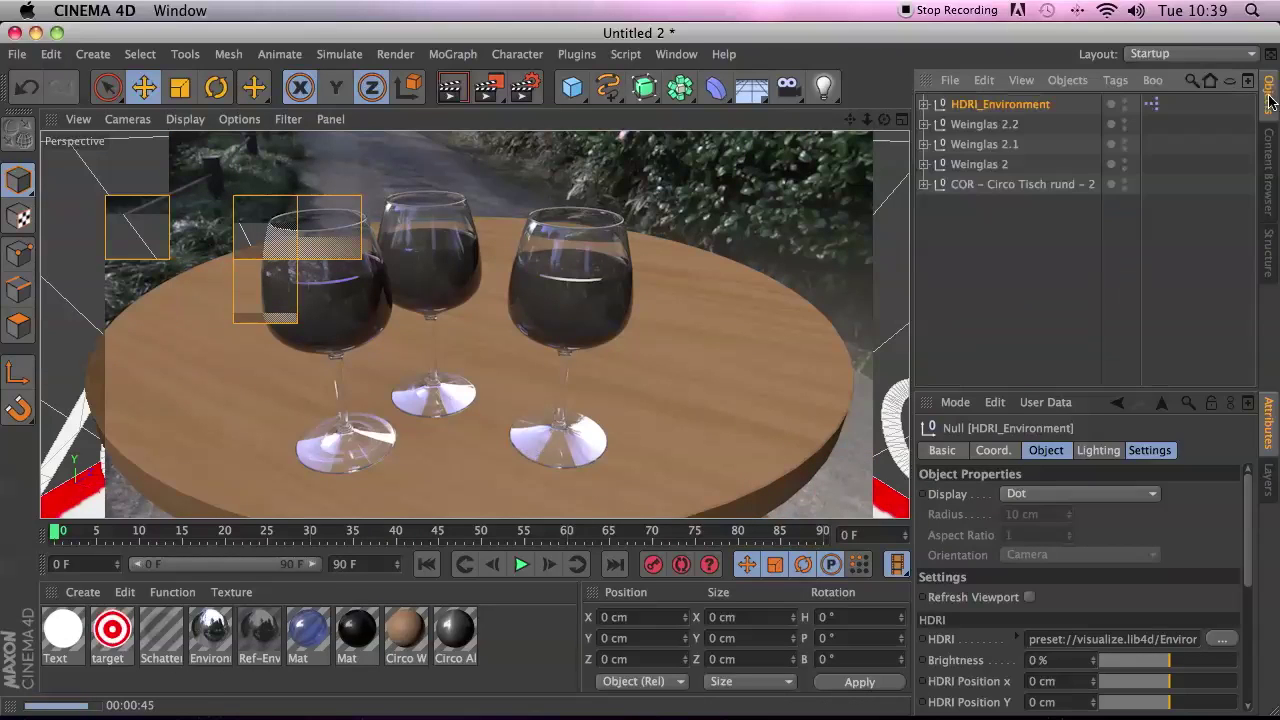
click(924, 125)
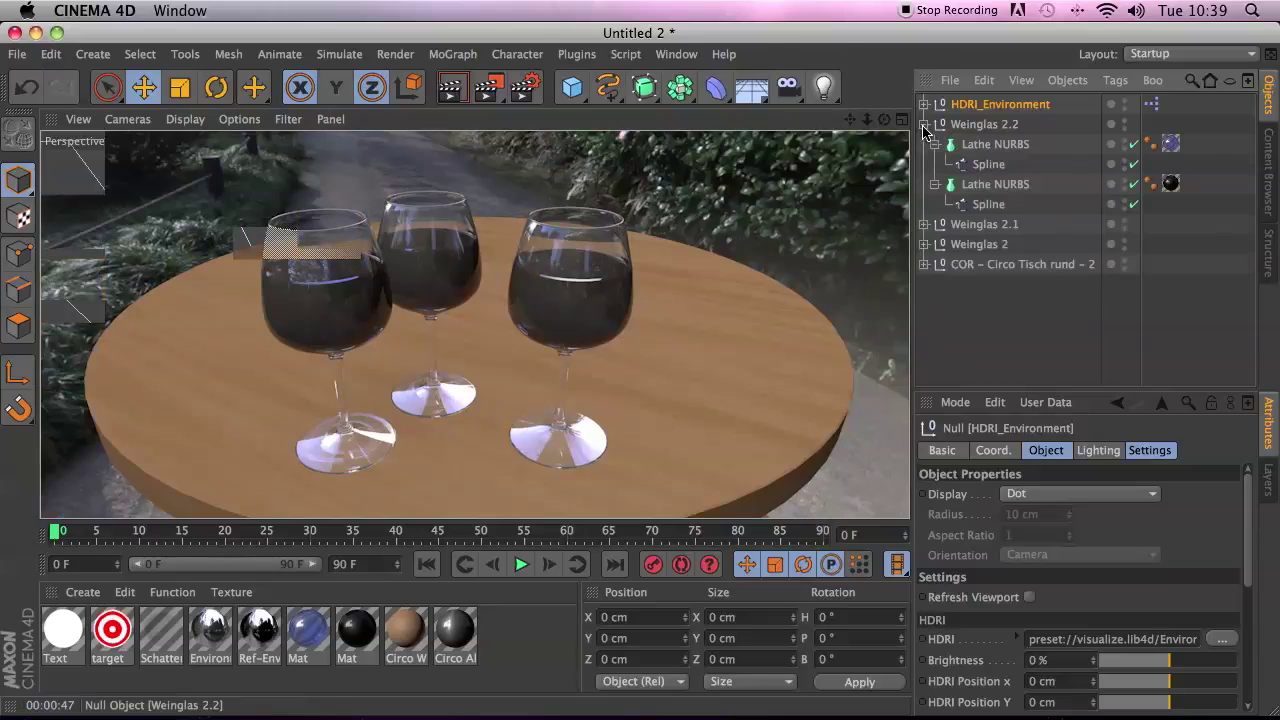
click(1171, 144)
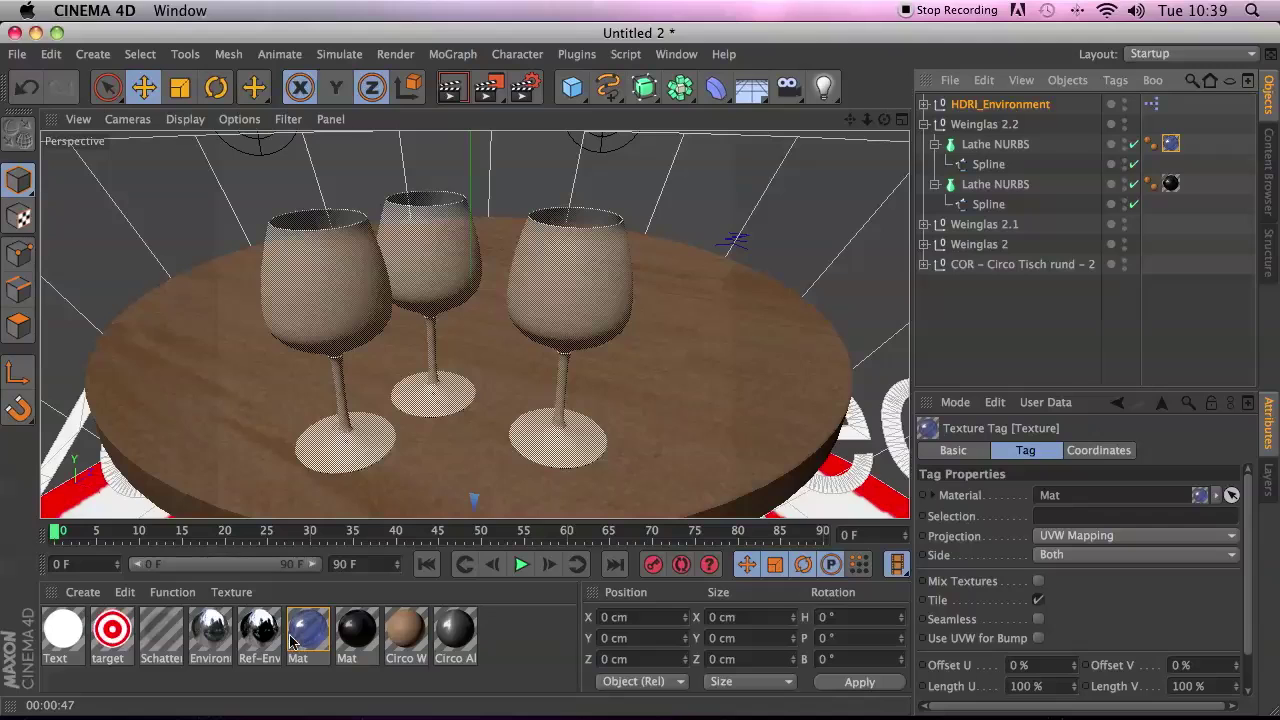
- Replace the Mat material with Glass – Germania from Materials > Glass, then render the viewport
click(1270, 146)
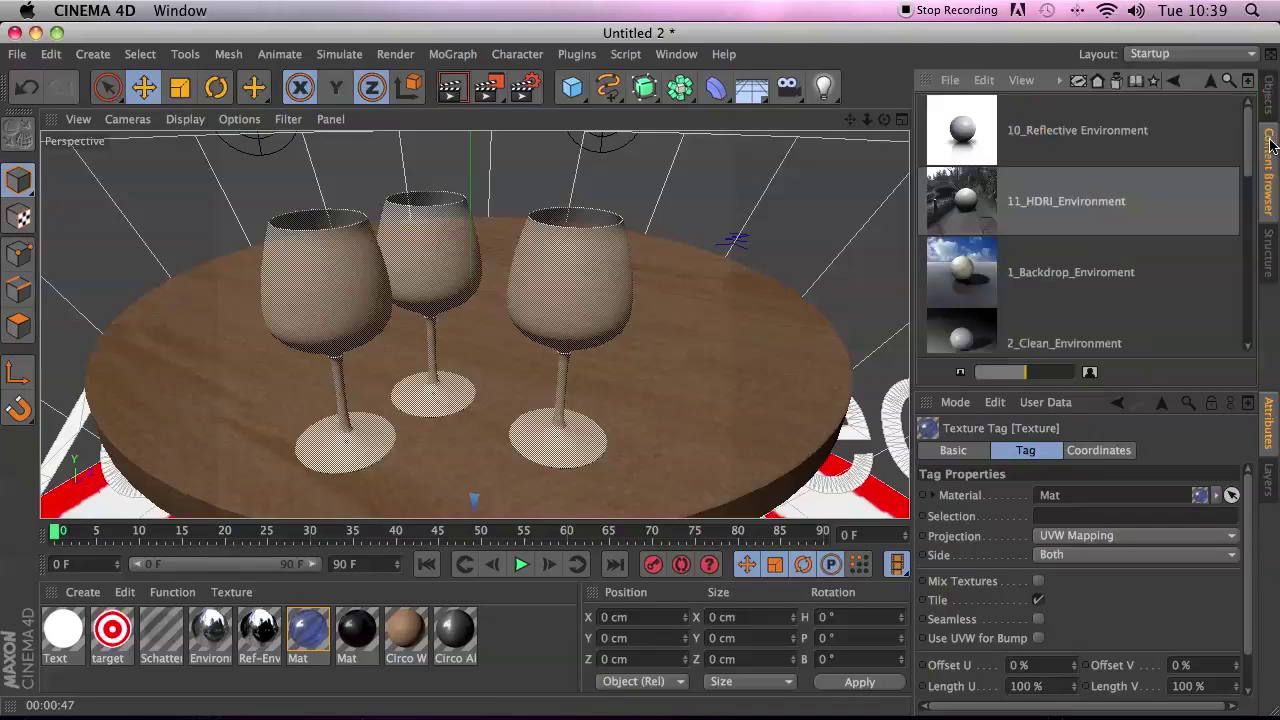
click(1207, 82)
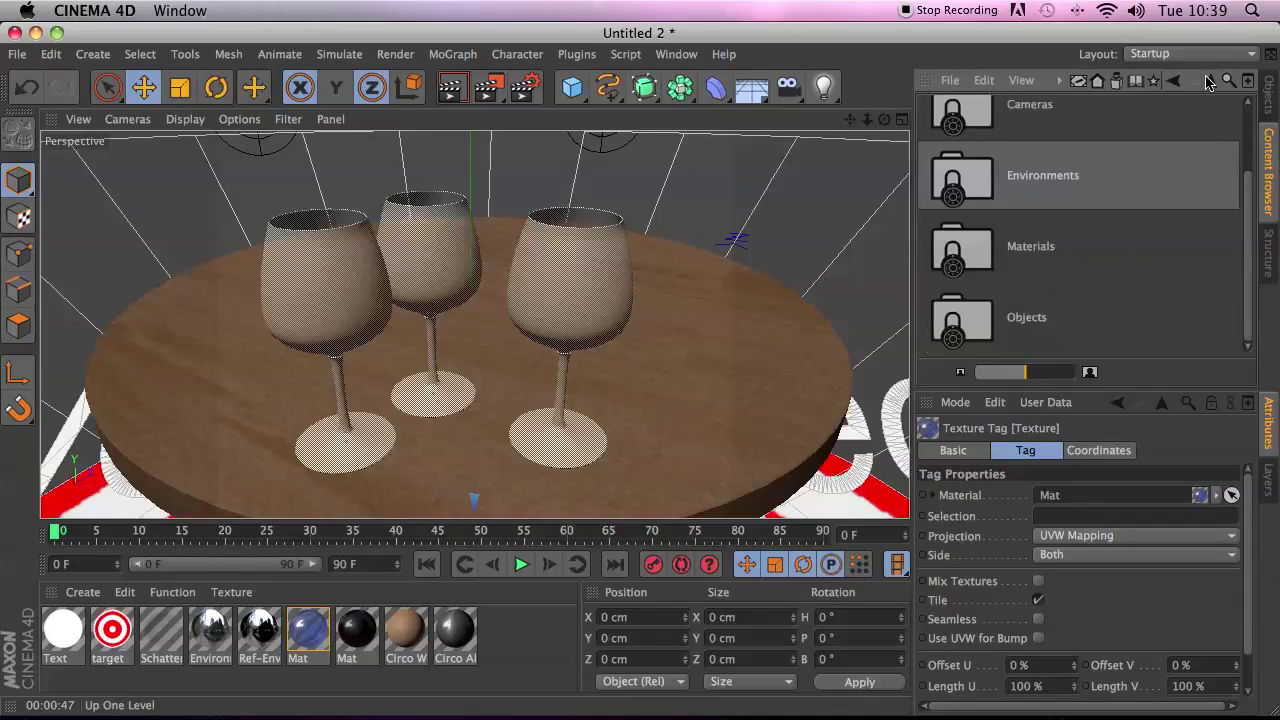
double_click(990, 248)
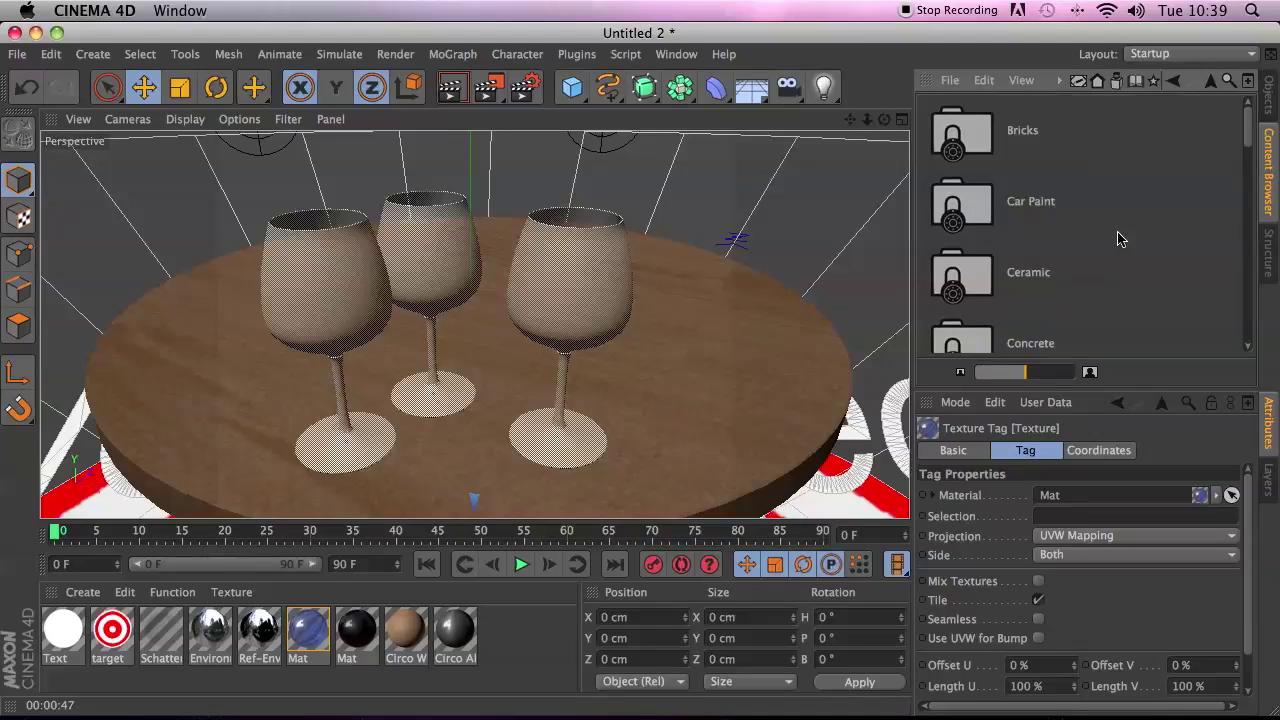
drag(1253, 138, 1252, 190)
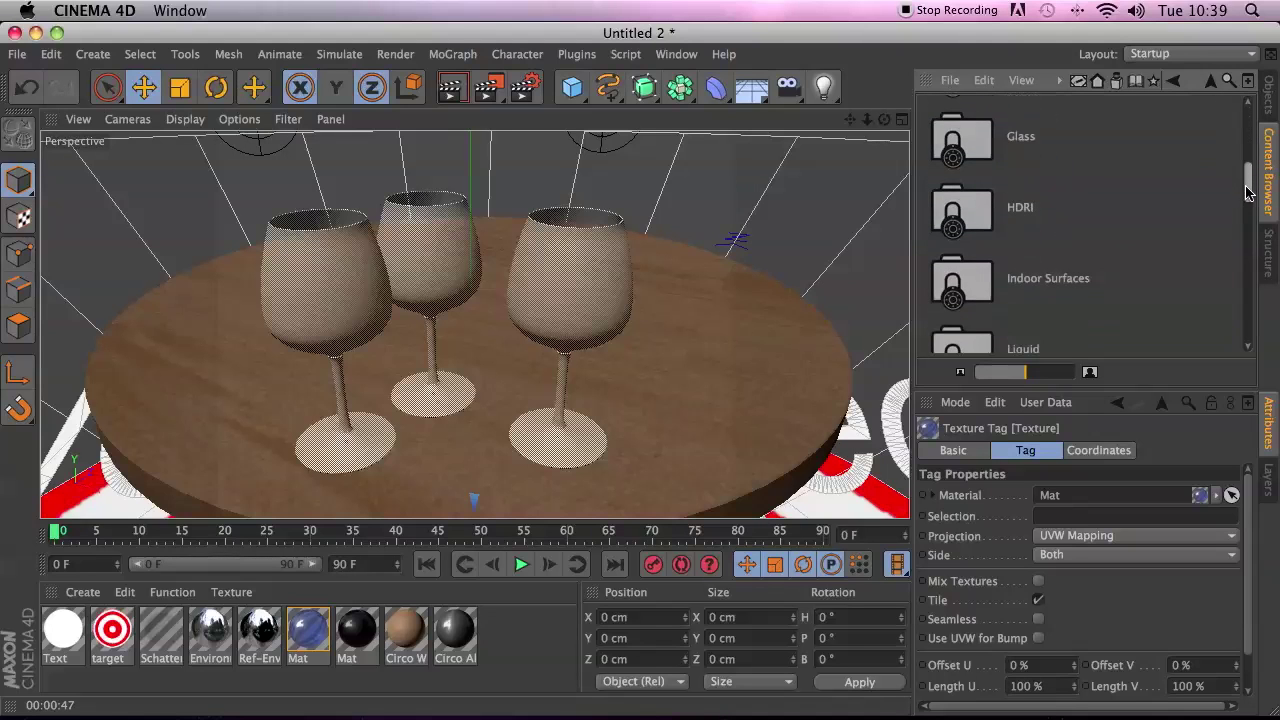
double_click(979, 148)
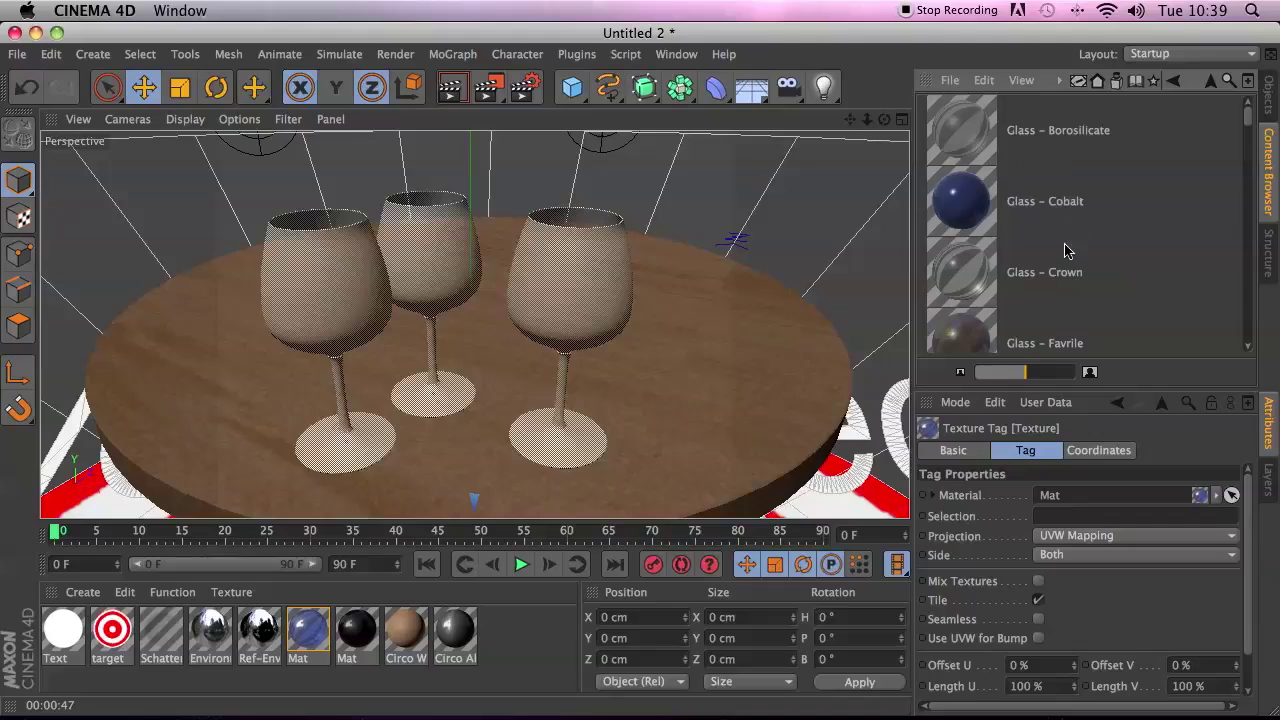
scroll(1065, 250, down, 3)
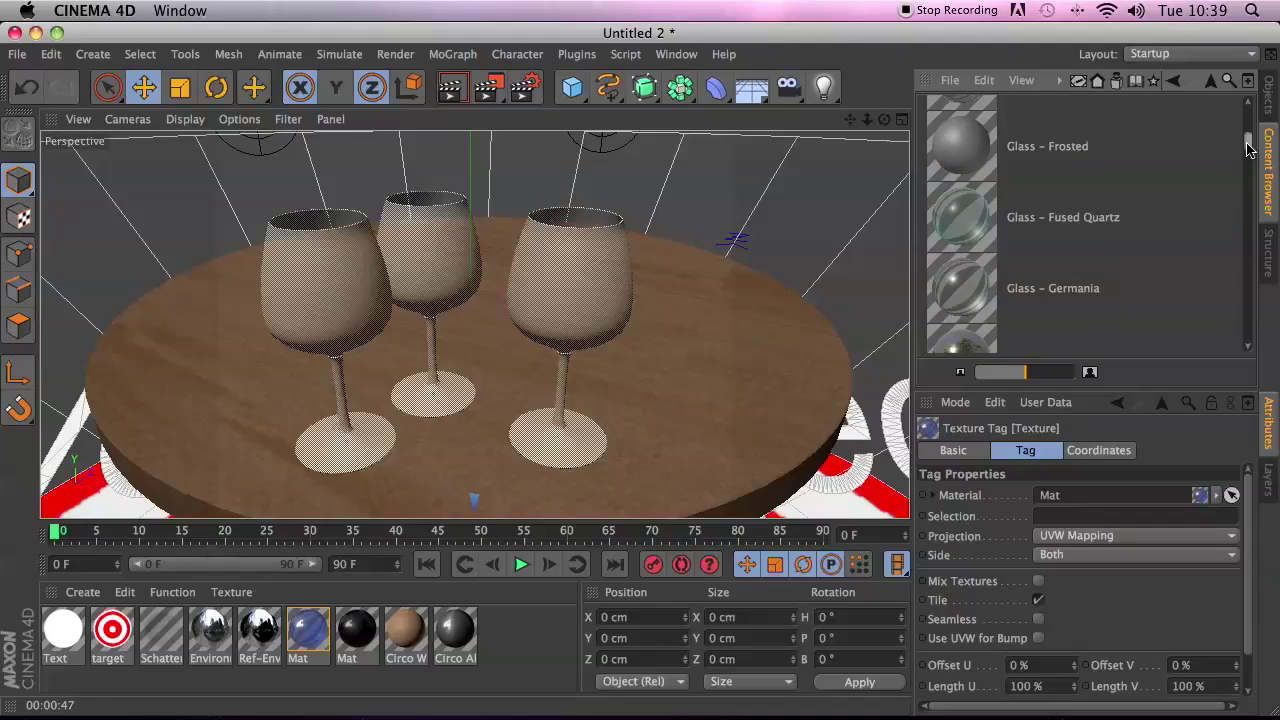
scroll(1074, 206, down, 2)
click(1074, 210)
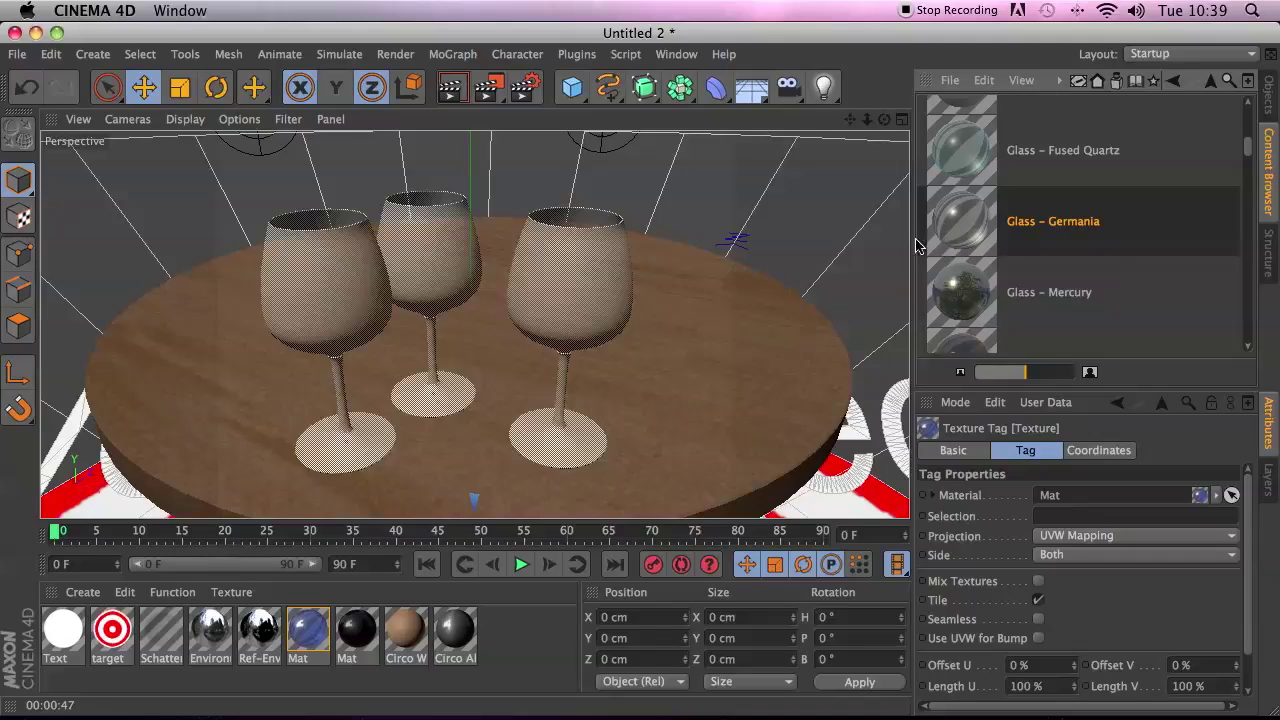
mouse_move(975, 232)
mouse_down()
mouse_move(485, 628)
mouse_move(316, 598)
mouse_move(306, 622)
mouse_up()
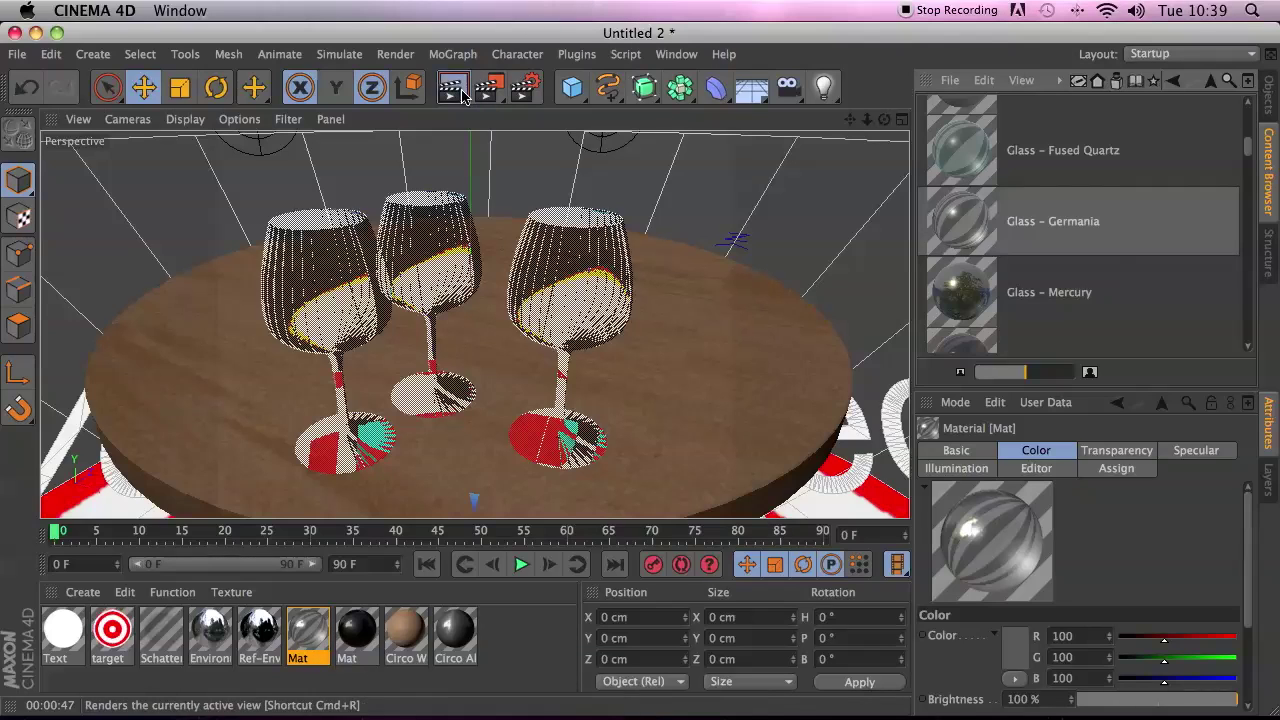
click(463, 95)
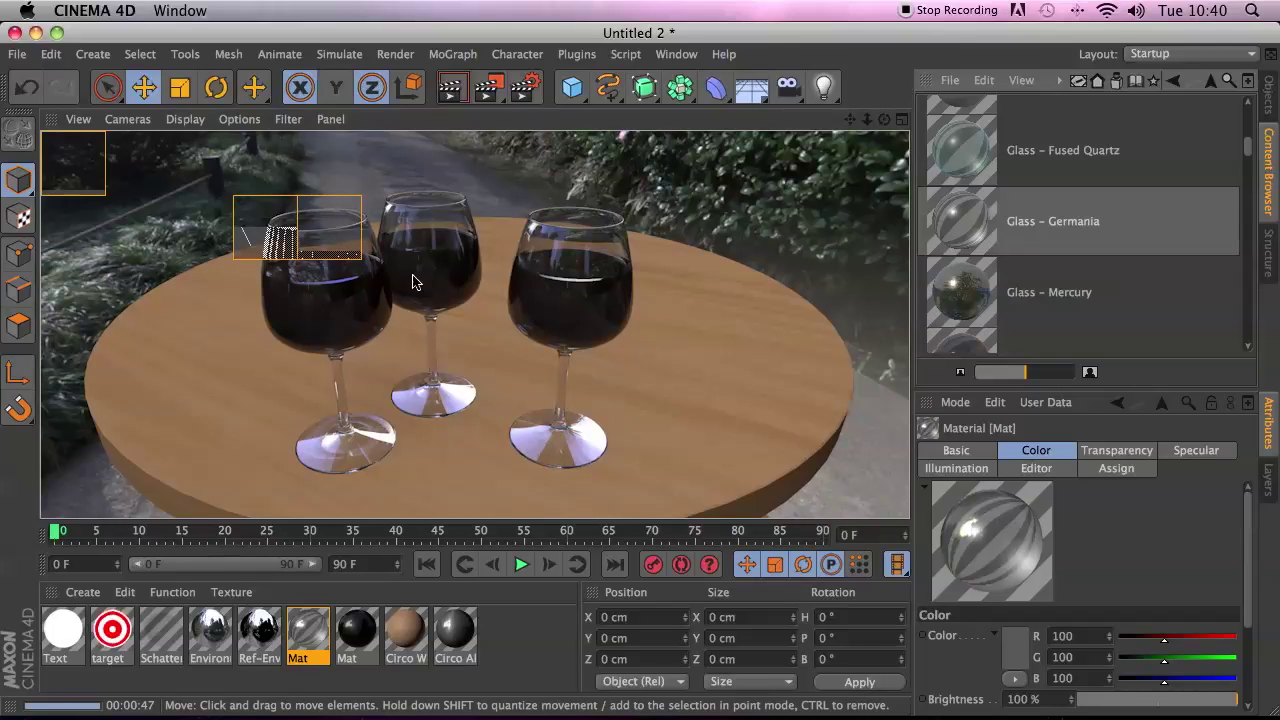
- Add an Ambient Occlusion effect in the Render Settings
click(524, 87)
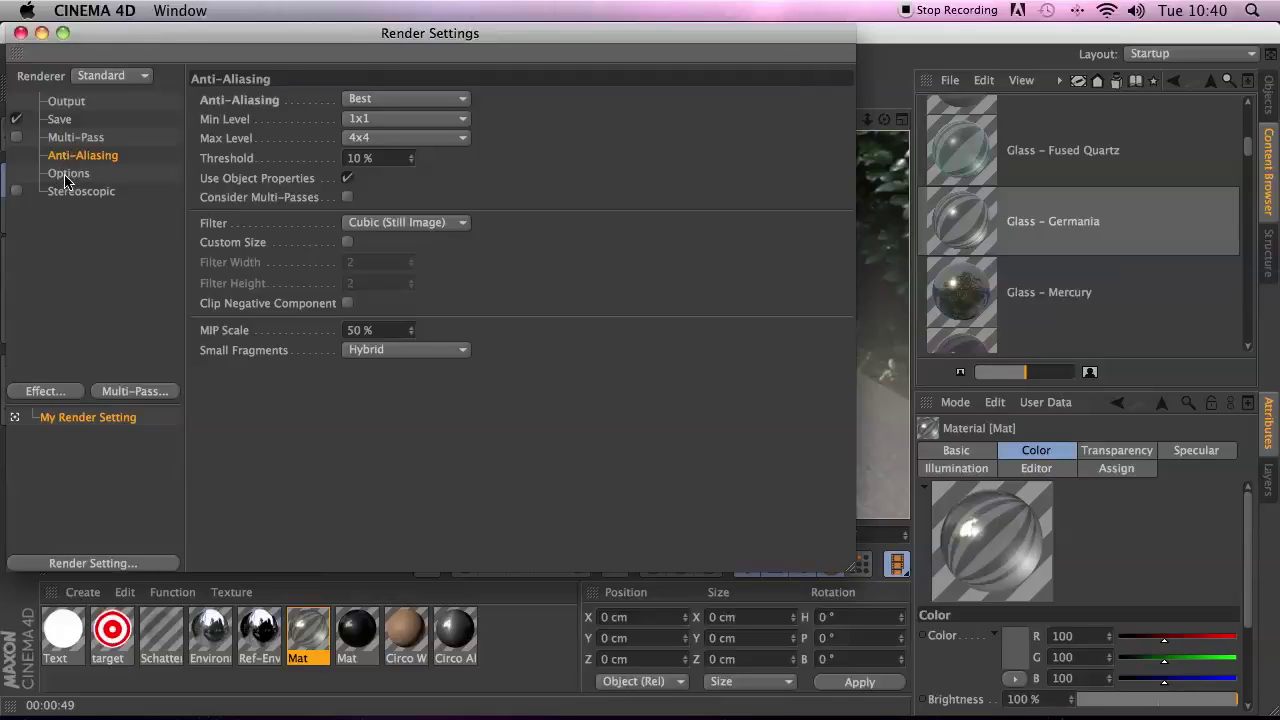
click(70, 398)
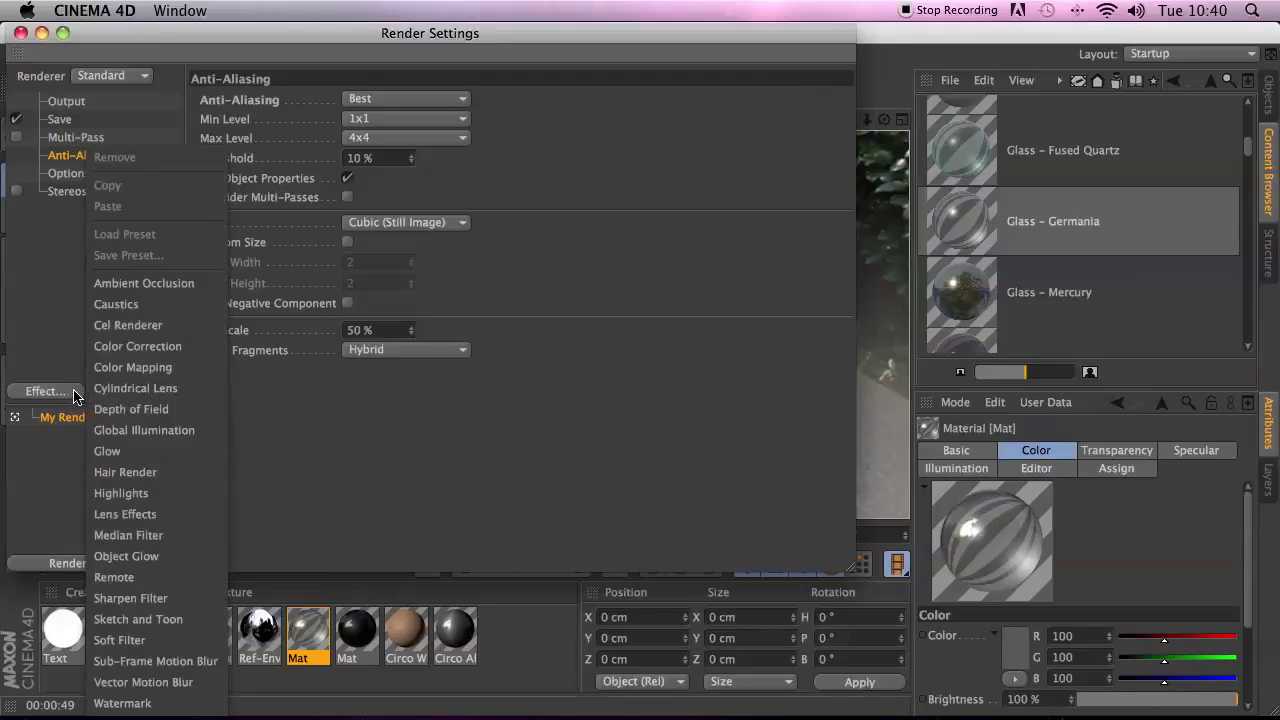
click(178, 292)
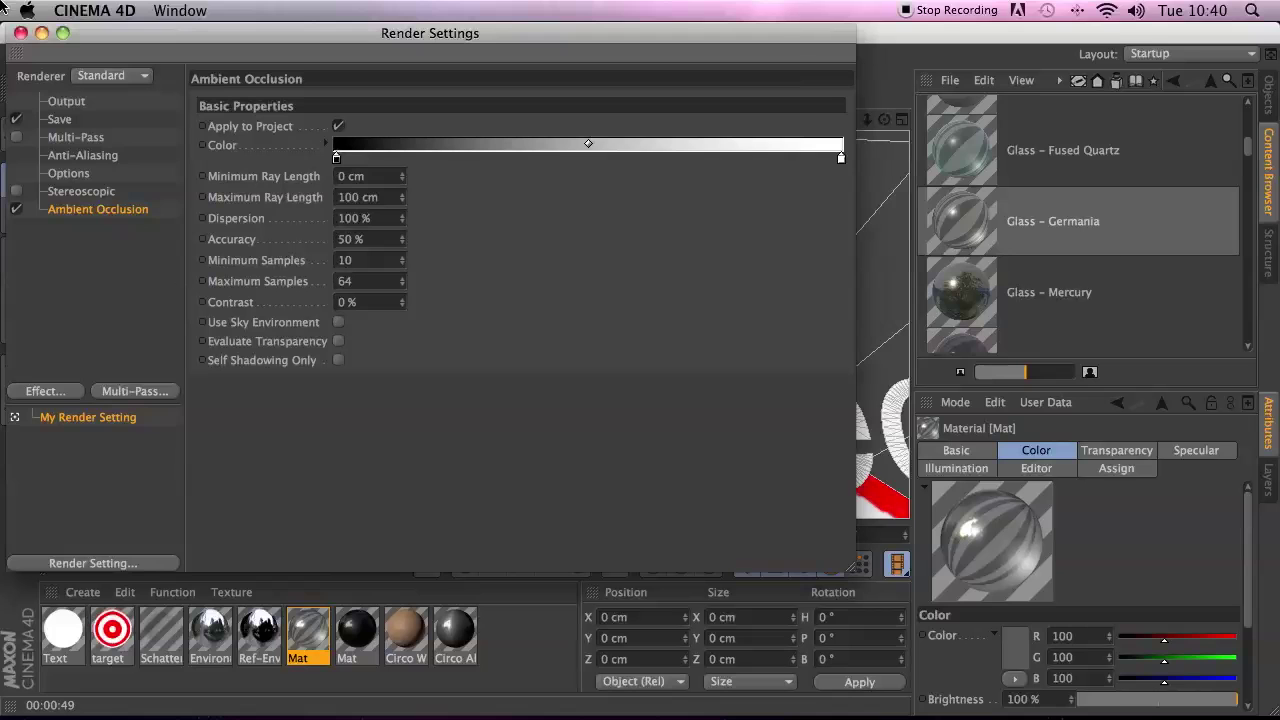
click(20, 33)
- Render only a region around the glass bases, then return to the Move tool
drag(497, 88, 531, 114)
drag(214, 337, 616, 518)
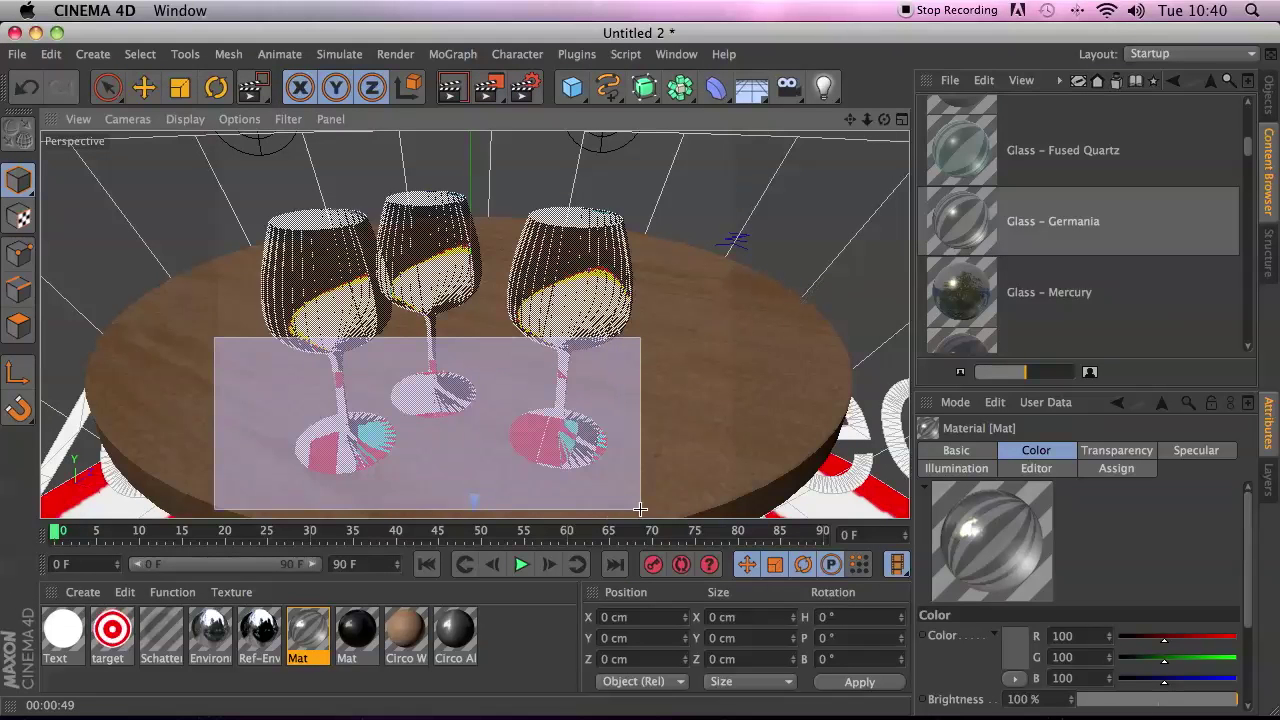
key(e)
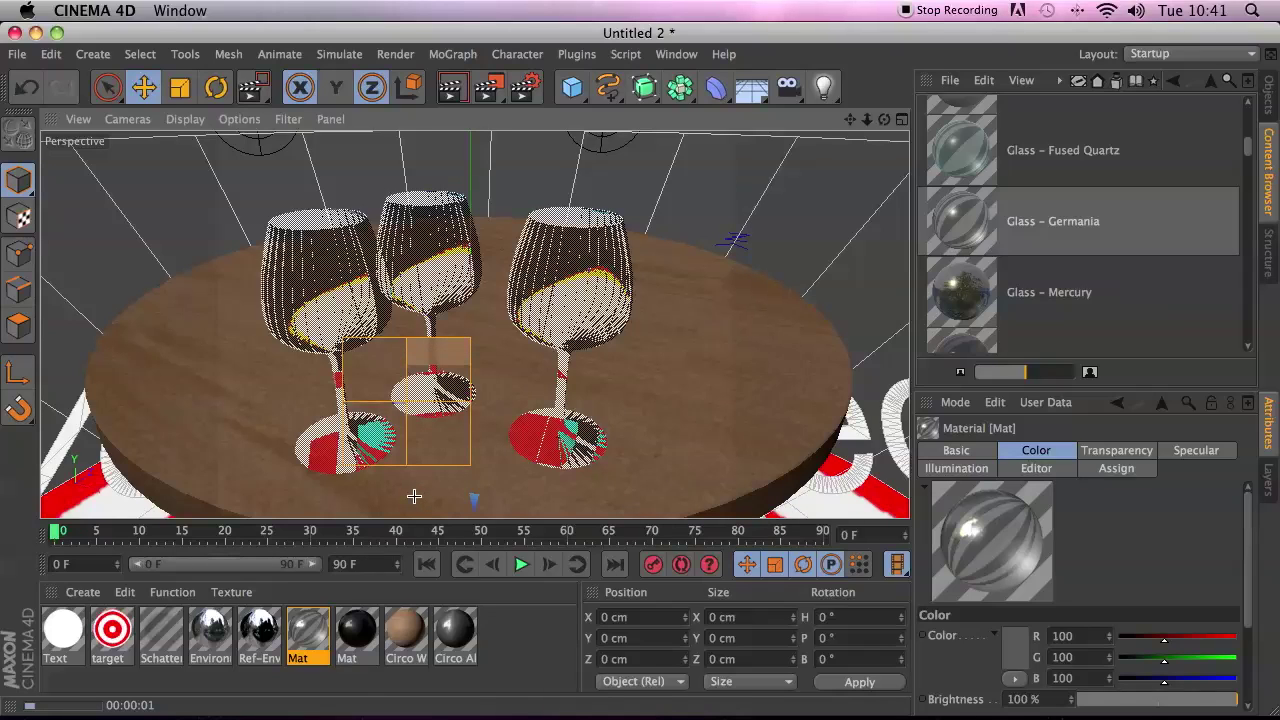